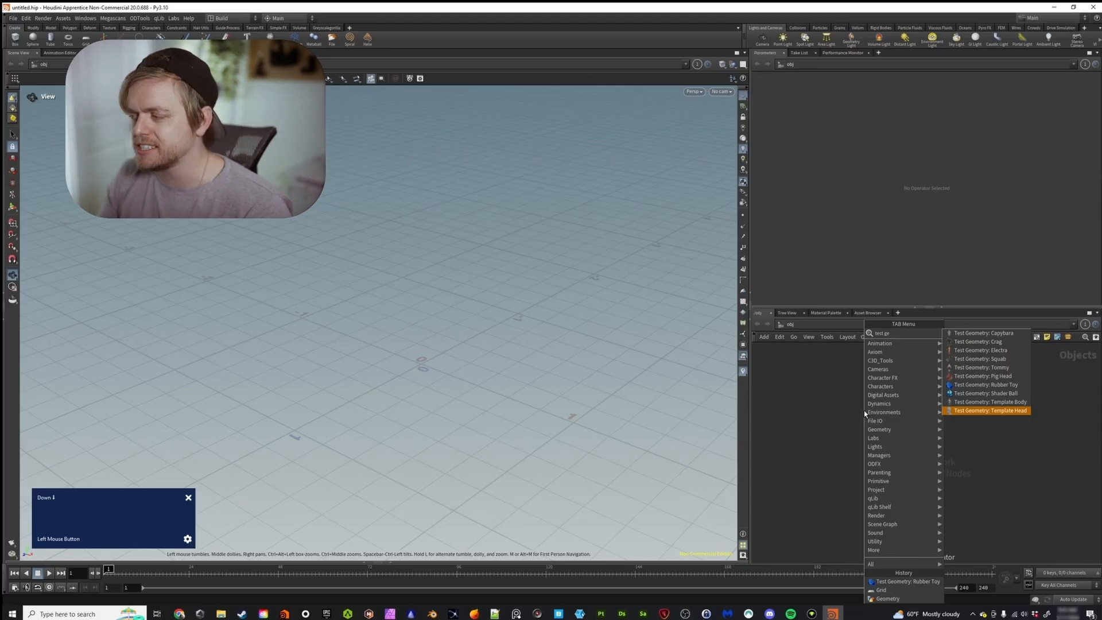
# Add a Test Geometry: Pig Head object to the scene's object network
pyautogui.press('Up')
pyautogui.press('Up')
pyautogui.press('Up')
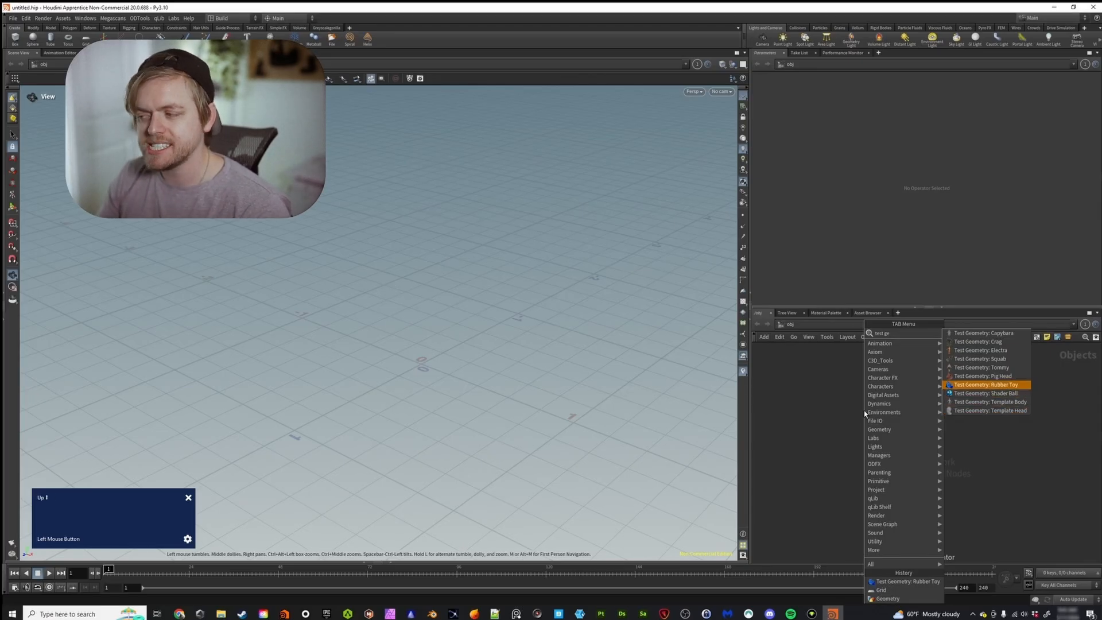
pyautogui.press('Up')
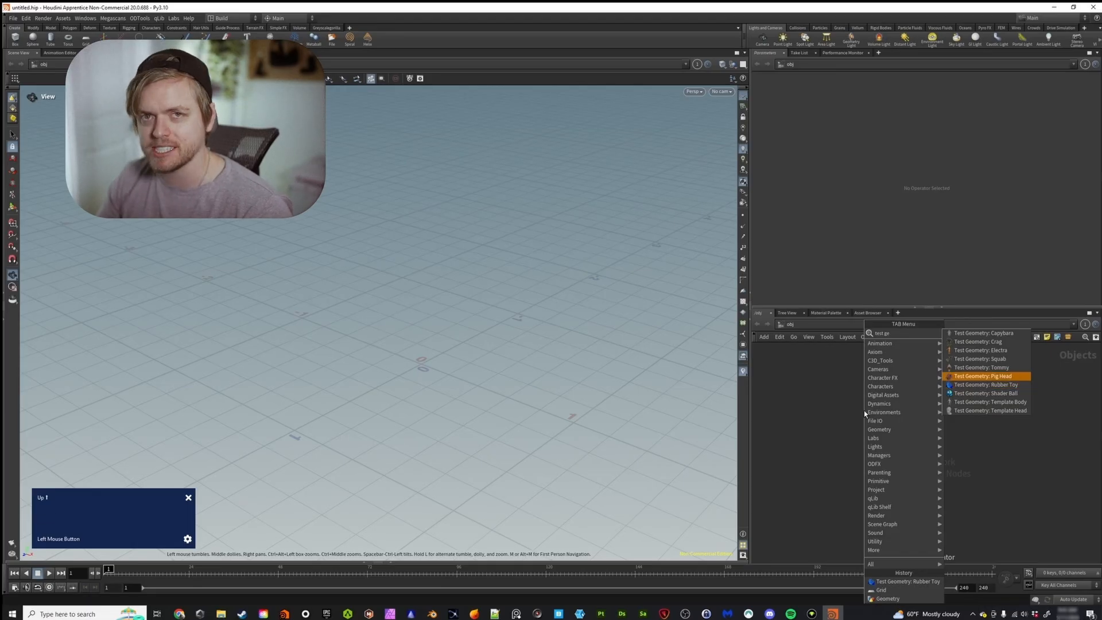
pyautogui.press('Return')
pyautogui.click(898, 417)
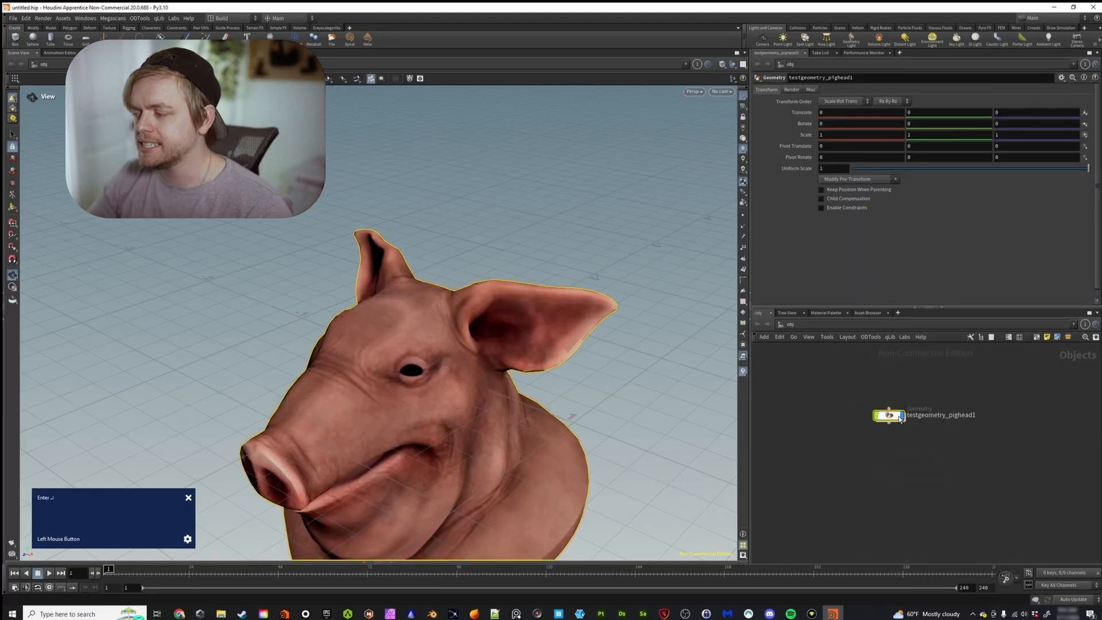
pyautogui.keyDown('alt'); pyautogui.moveTo(438, 396); pyautogui.dragTo(459, 252); pyautogui.keyUp('alt')
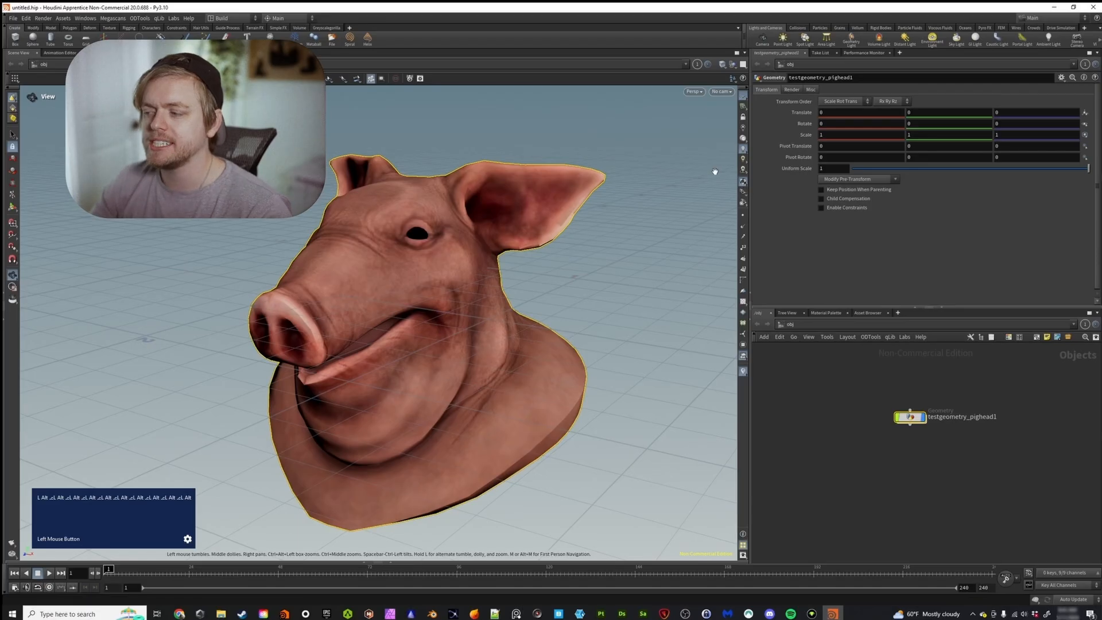
# Enter the pig head object, look through the nodes inside its asset, and return to the object's geometry network
pyautogui.doubleClick(910, 417)
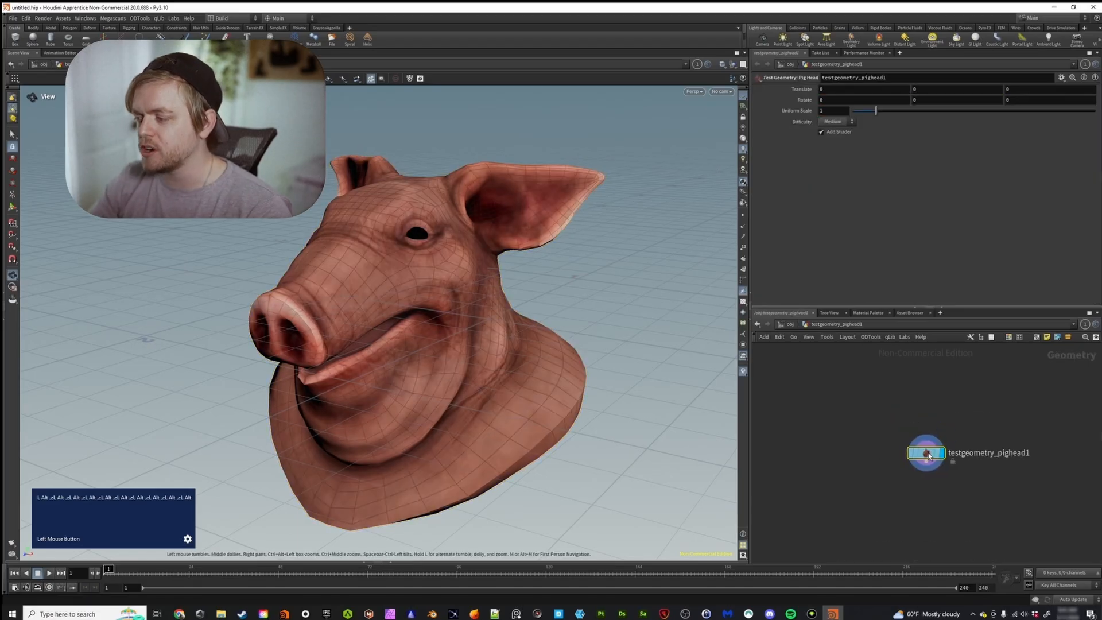
pyautogui.doubleClick(925, 451)
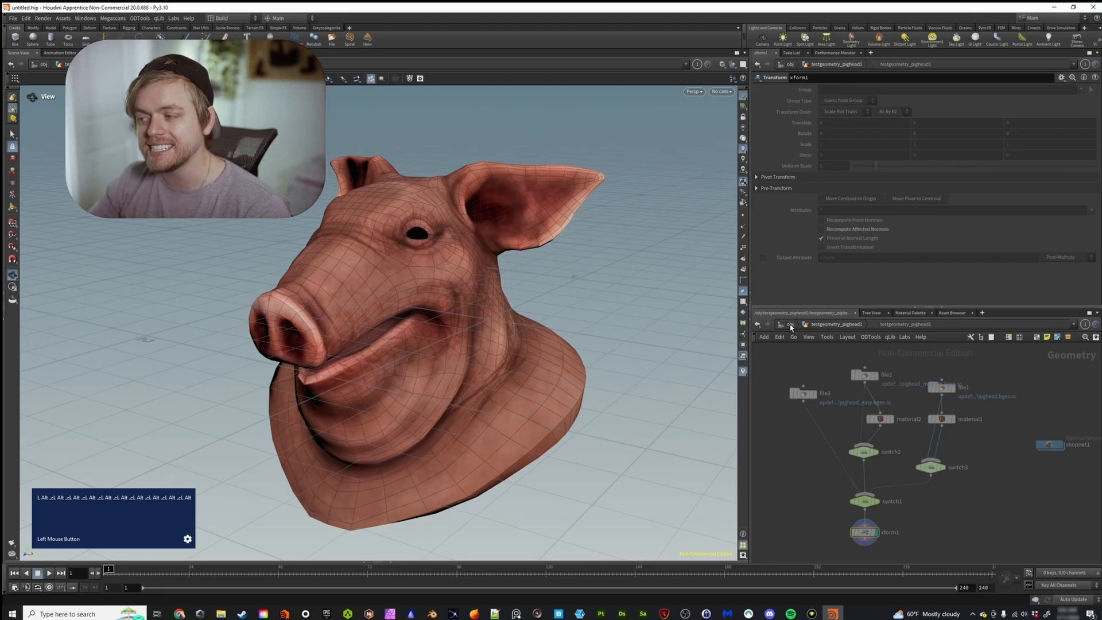
pyautogui.click(828, 325)
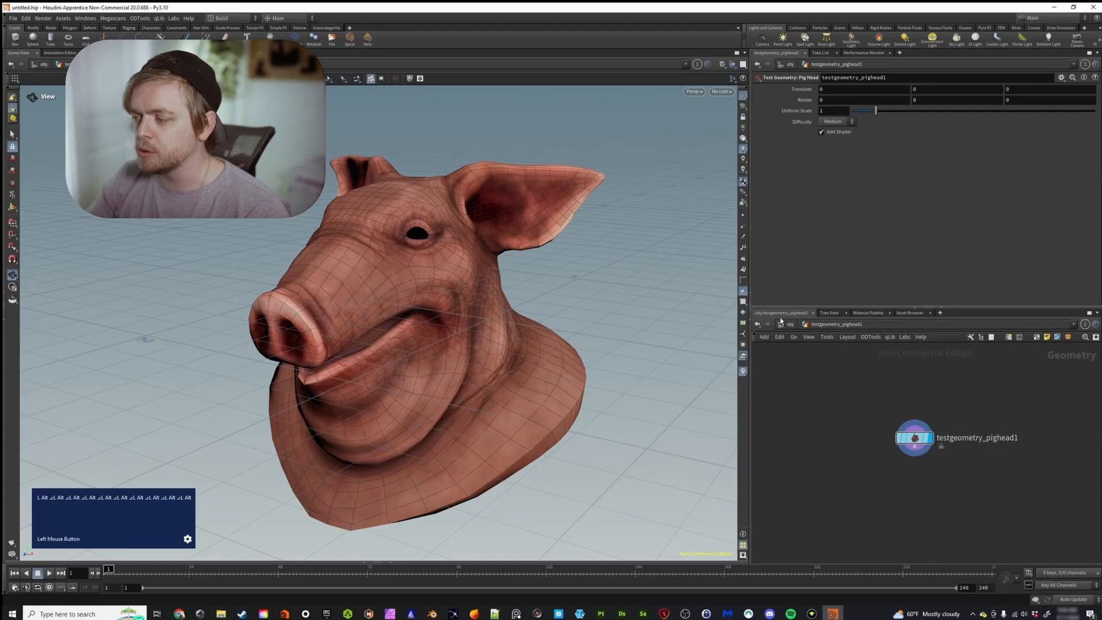
# Compare the pig head with and without materials in the viewport, leaving the material display off
pyautogui.keyDown('alt'); pyautogui.moveTo(514, 263); pyautogui.dragTo(463, 278); pyautogui.keyUp('alt')
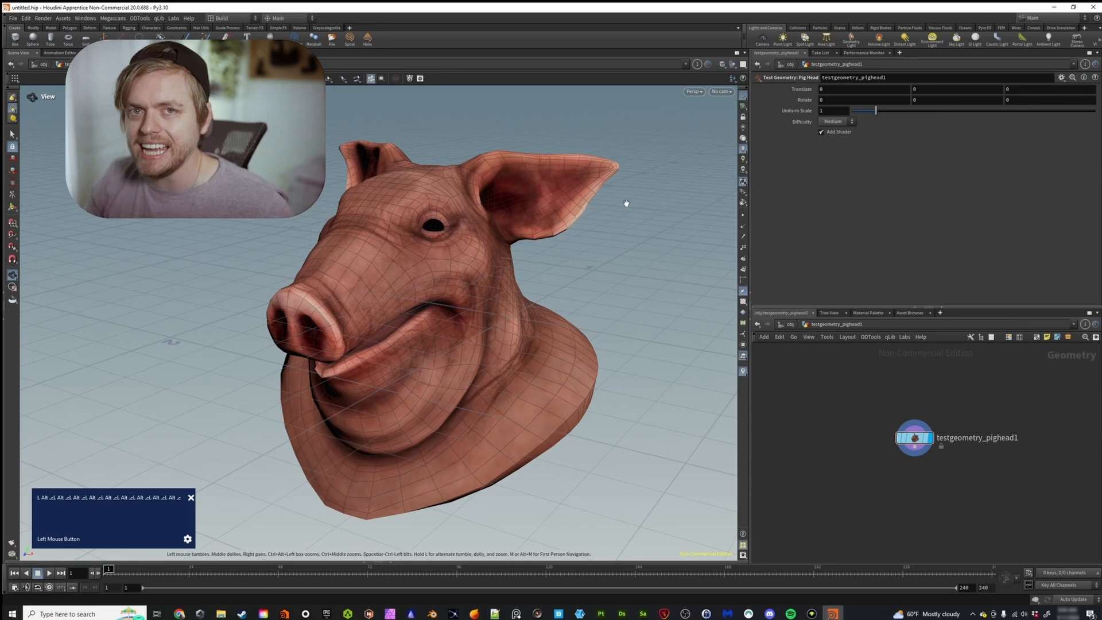
pyautogui.click(743, 182)
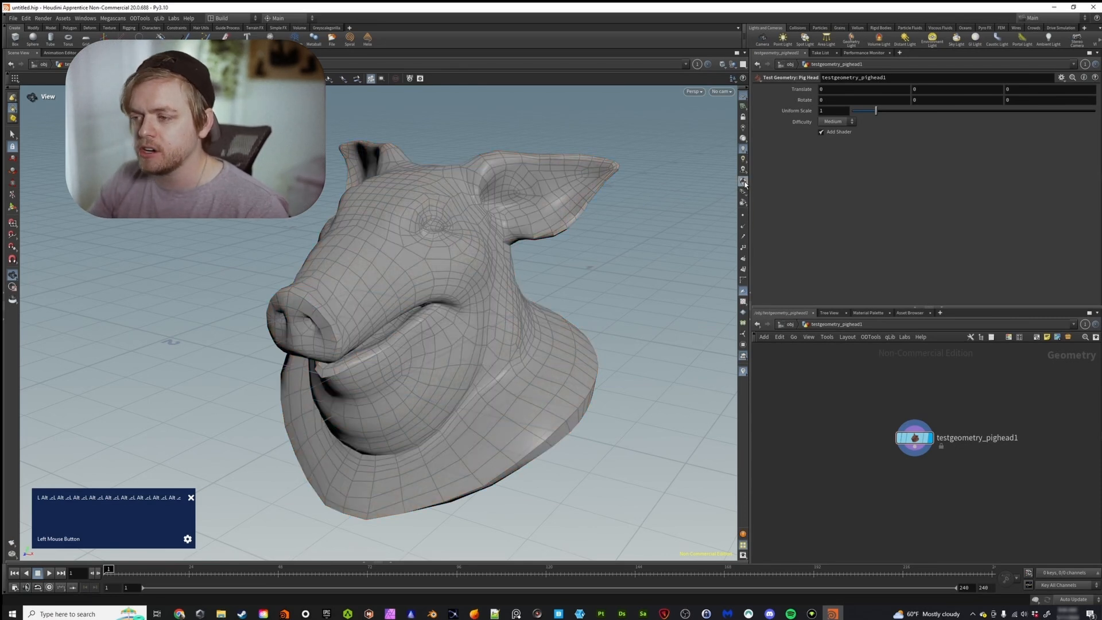
pyautogui.click(743, 182)
pyautogui.click(744, 181)
pyautogui.click(743, 182)
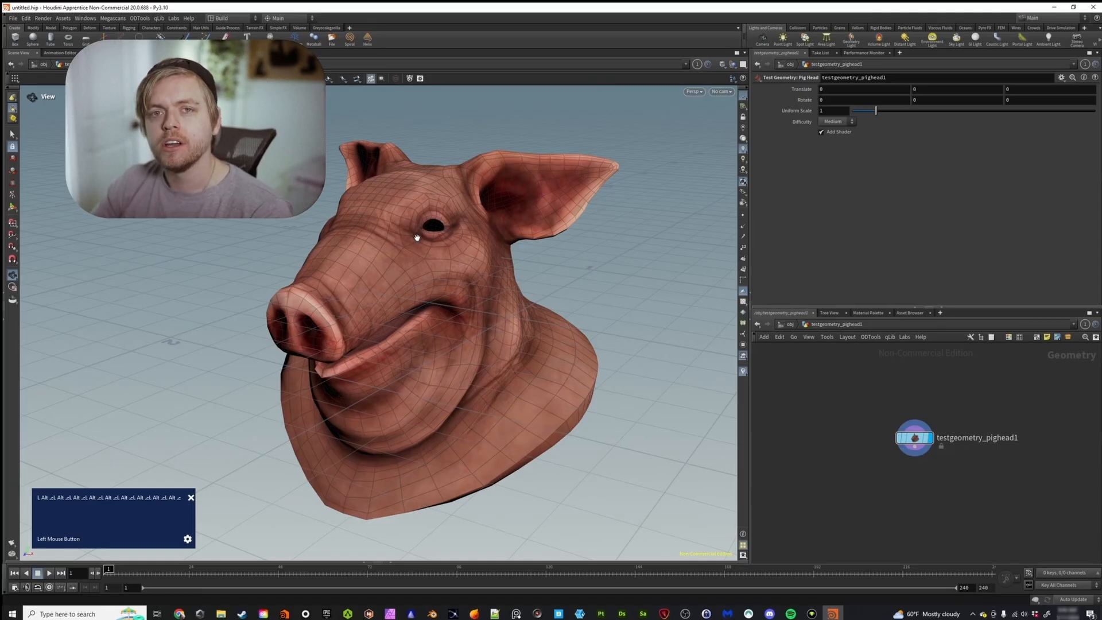
pyautogui.click(742, 183)
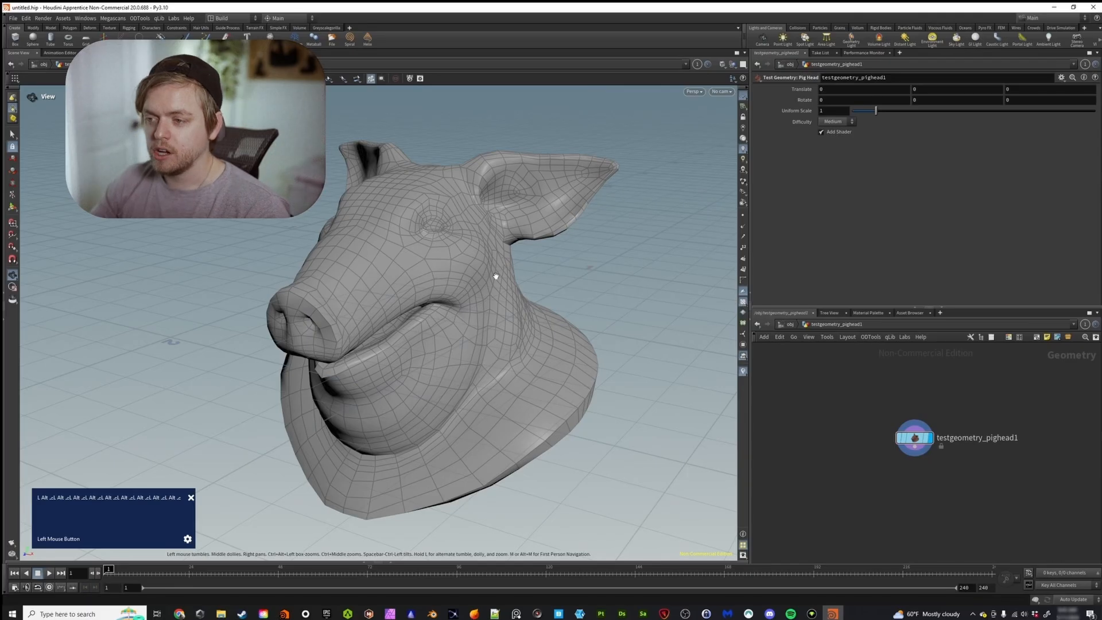
# Preview the pig head's UVs with the color, black-and-white and grey UV grids, ending on UV grid (grey)
pyautogui.click(742, 303)
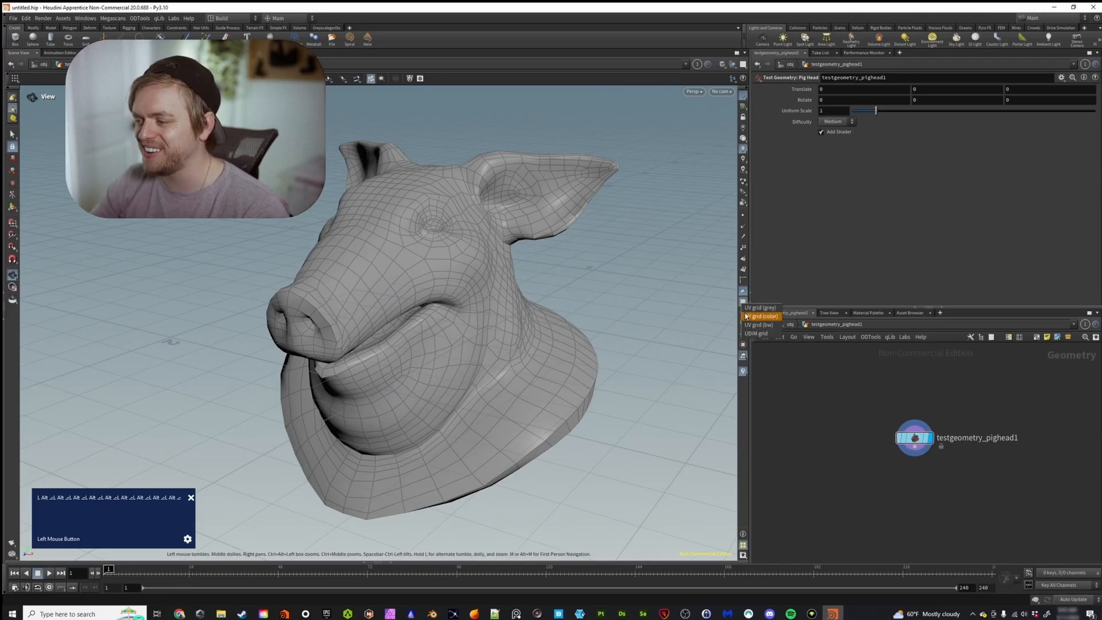
pyautogui.click(763, 307)
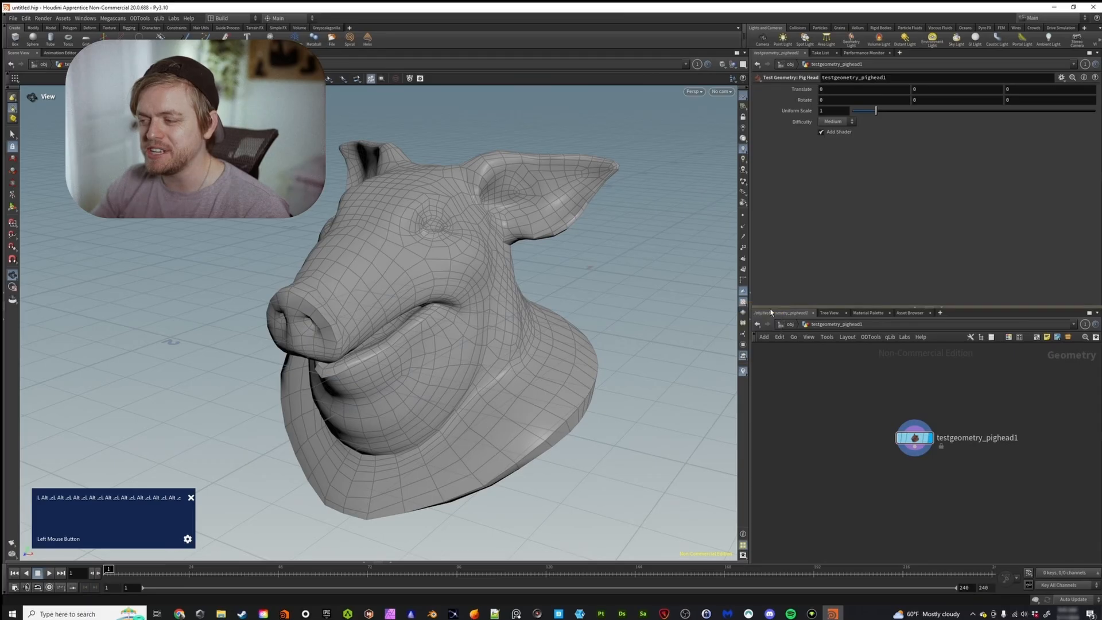
pyautogui.click(742, 303)
pyautogui.click(764, 315)
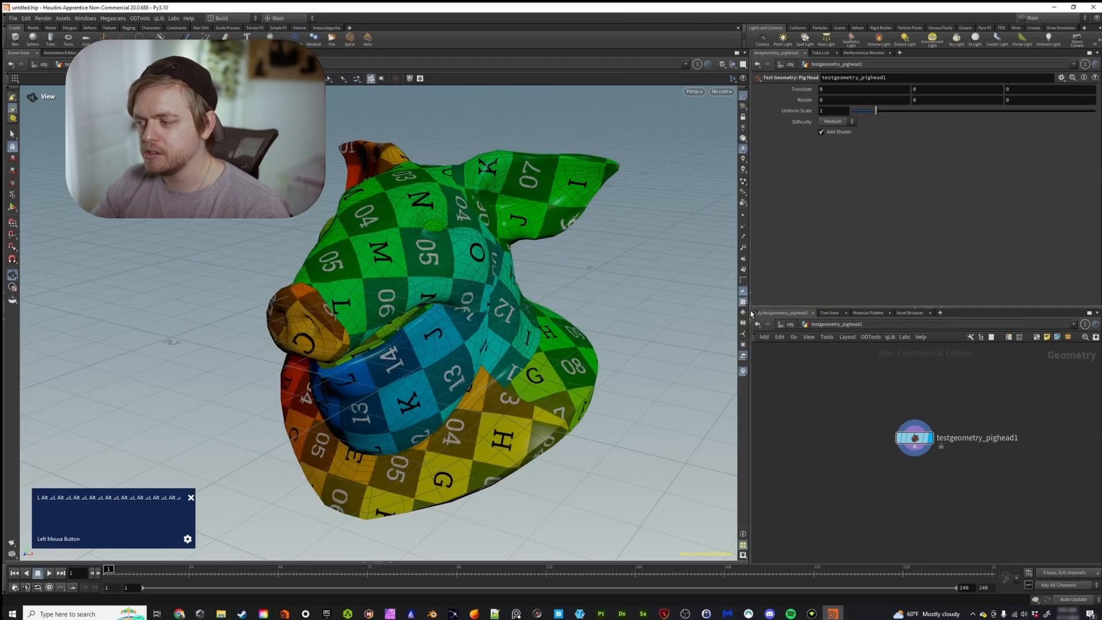
pyautogui.click(742, 302)
pyautogui.click(763, 307)
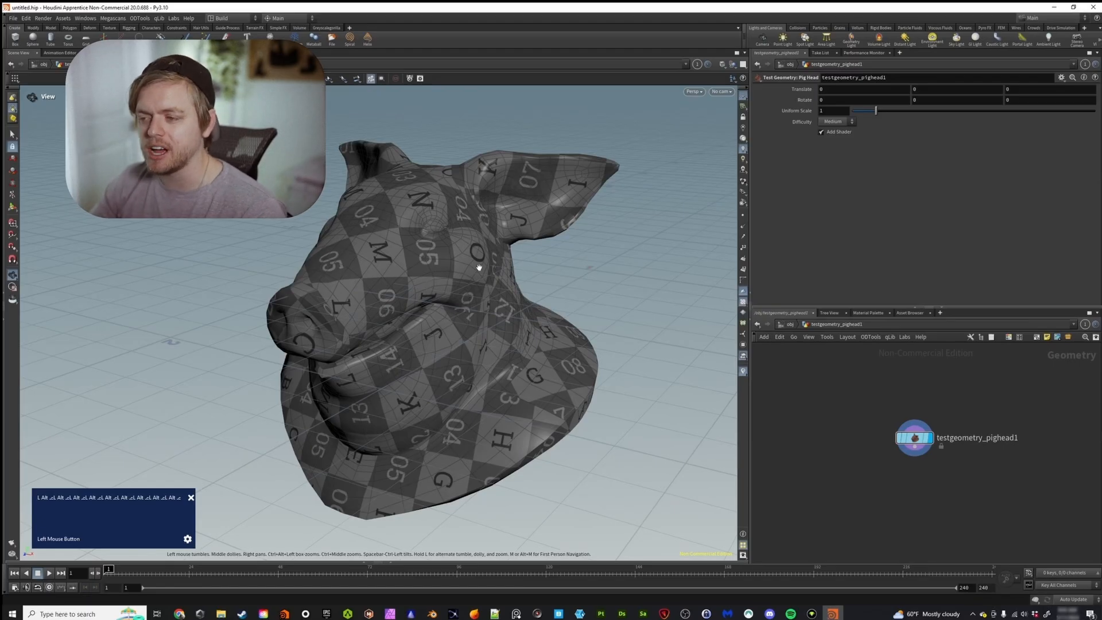
pyautogui.click(742, 303)
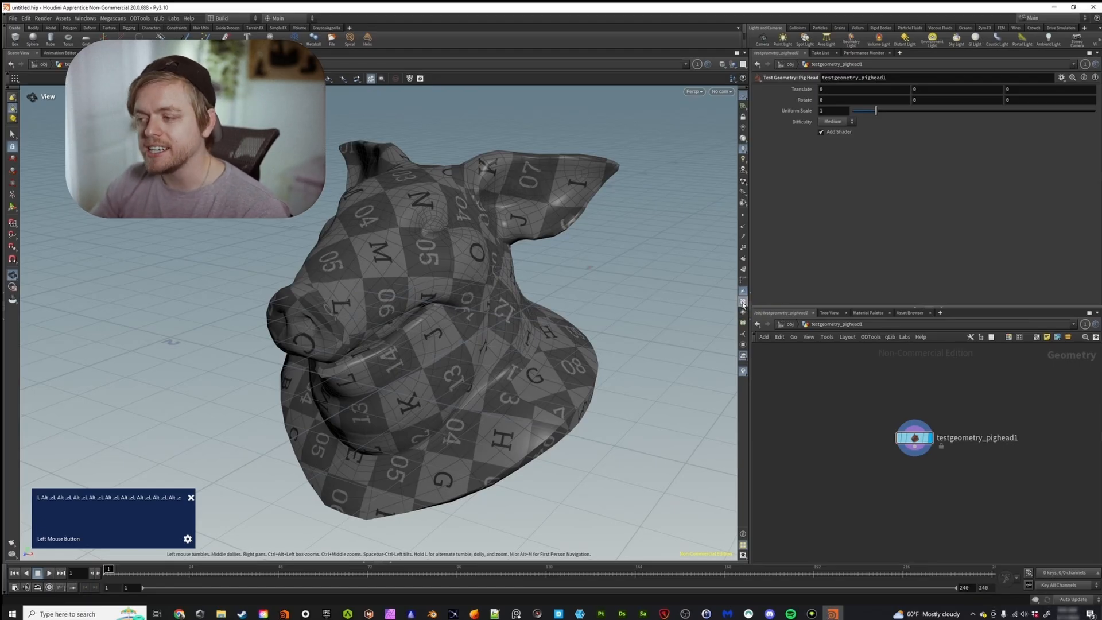
pyautogui.click(761, 325)
pyautogui.click(742, 302)
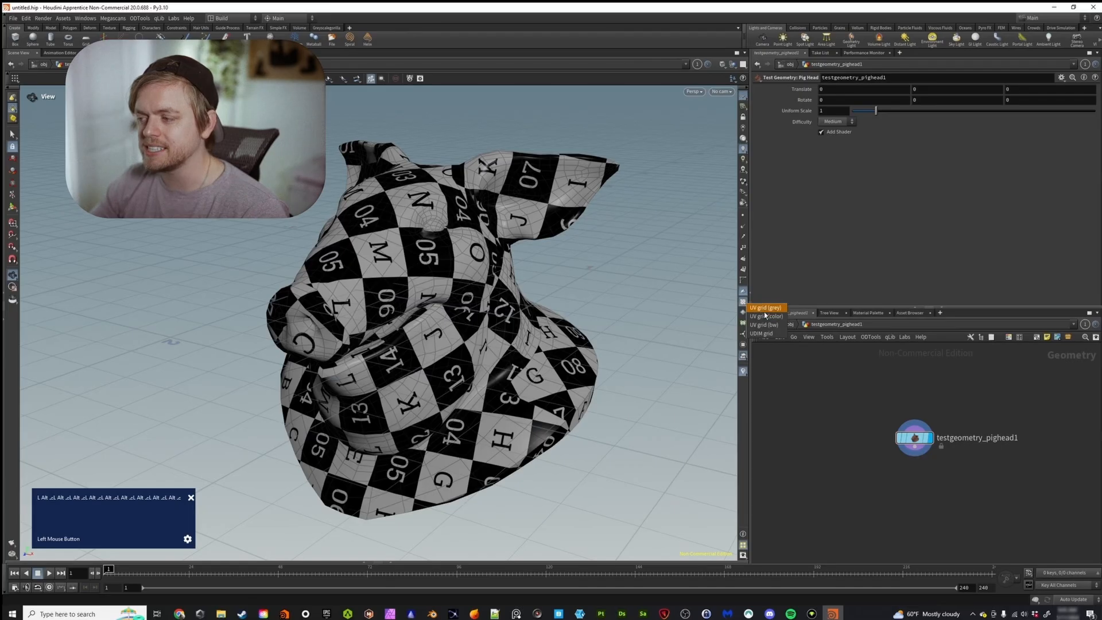
pyautogui.click(765, 309)
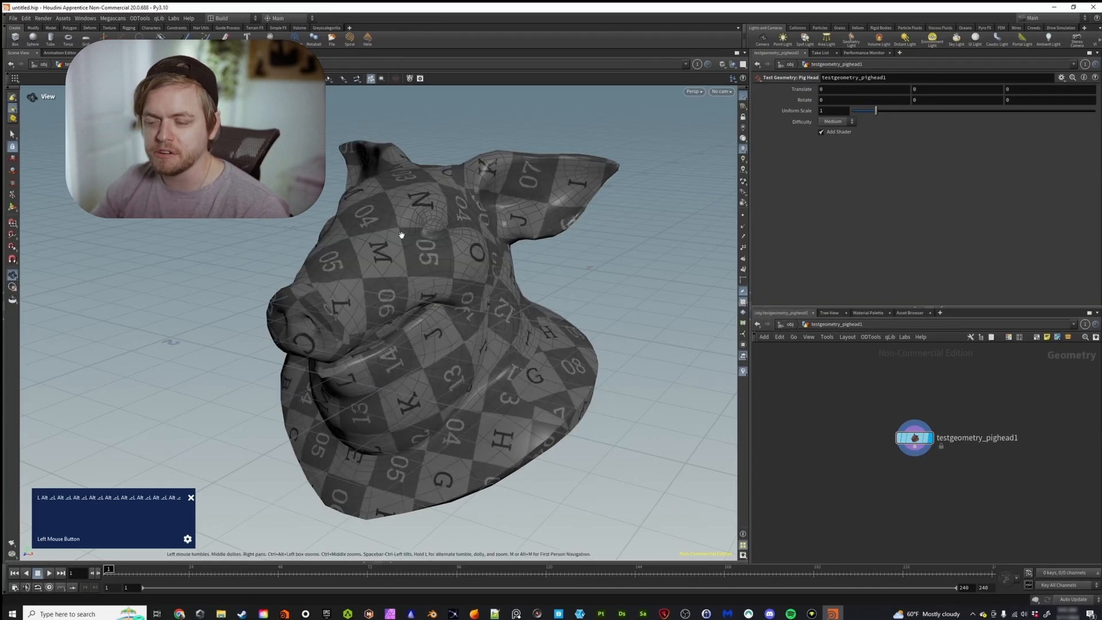
pyautogui.keyDown('alt'); pyautogui.moveTo(402, 234); pyautogui.dragTo(408, 236); pyautogui.keyUp('alt')
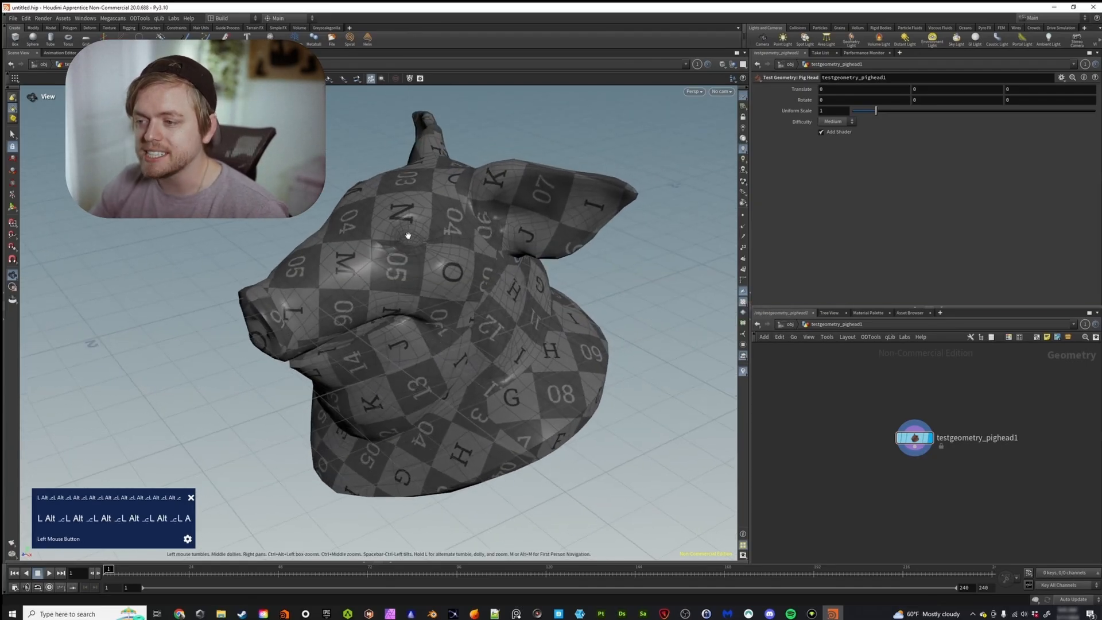
pyautogui.keyDown('alt'); pyautogui.moveTo(332, 299); pyautogui.dragTo(336, 258); pyautogui.keyUp('alt')
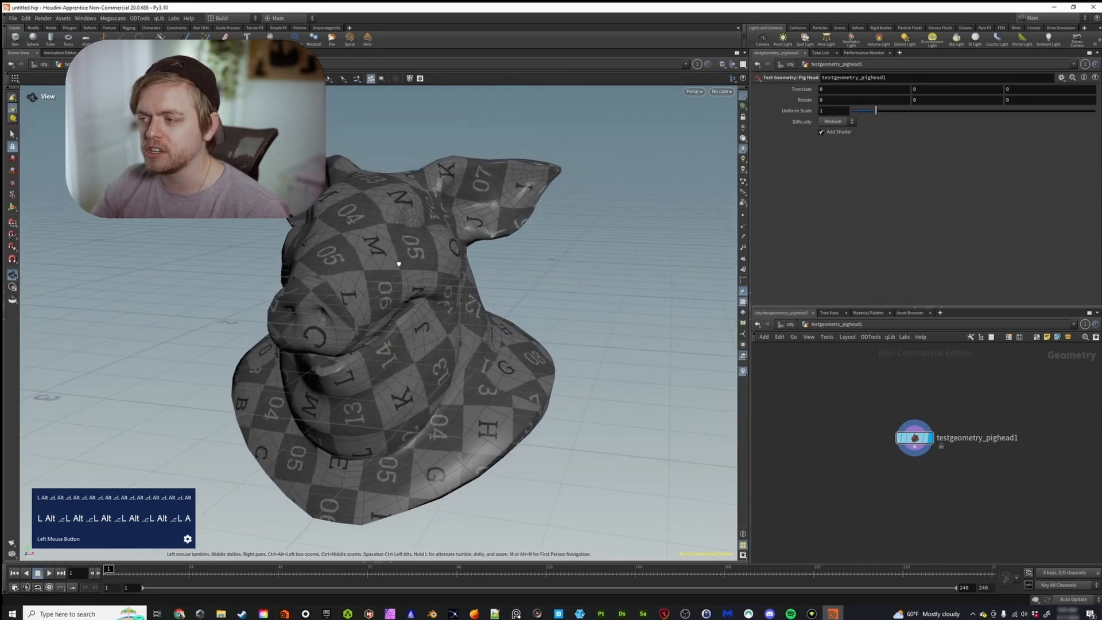
# Turn the material display back on and restore the viewport with the Labs Reset Viewport command
pyautogui.click(743, 182)
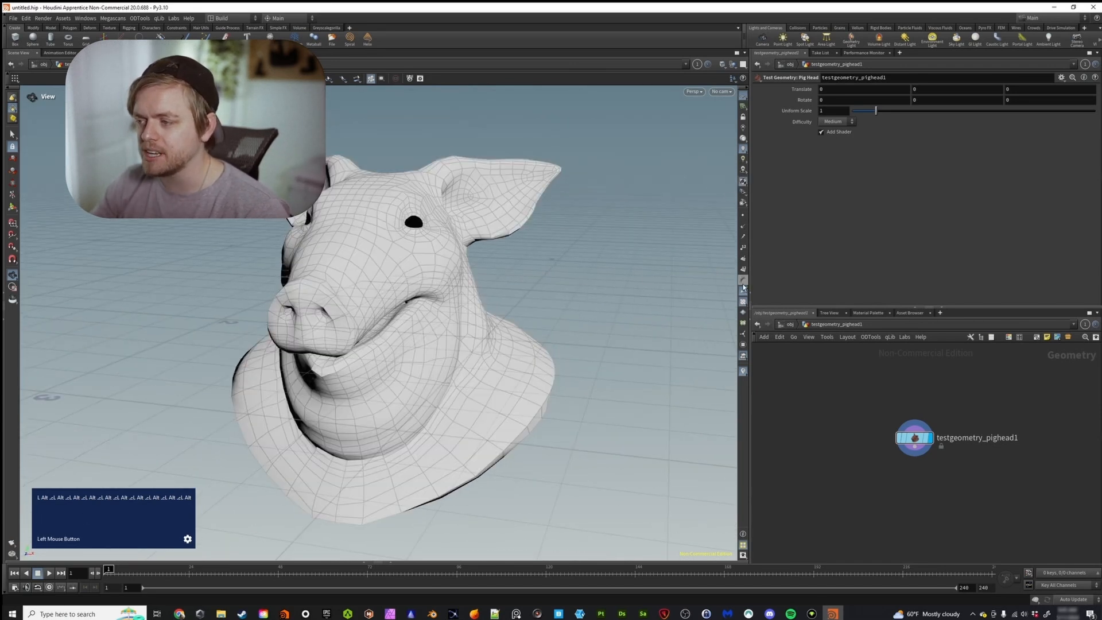
pyautogui.moveTo(370, 278)
pyautogui.keyDown('alt'); pyautogui.mouseDown()
pyautogui.moveTo(354, 290)
pyautogui.moveTo(385, 277)
pyautogui.mouseUp(); pyautogui.keyUp('alt')
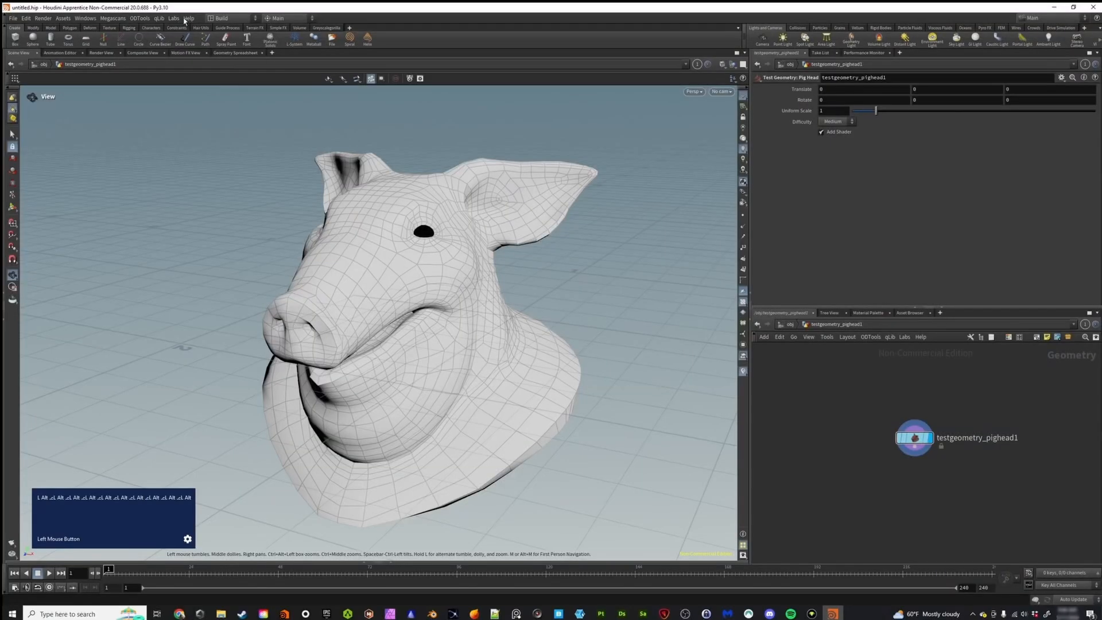
pyautogui.click(174, 19)
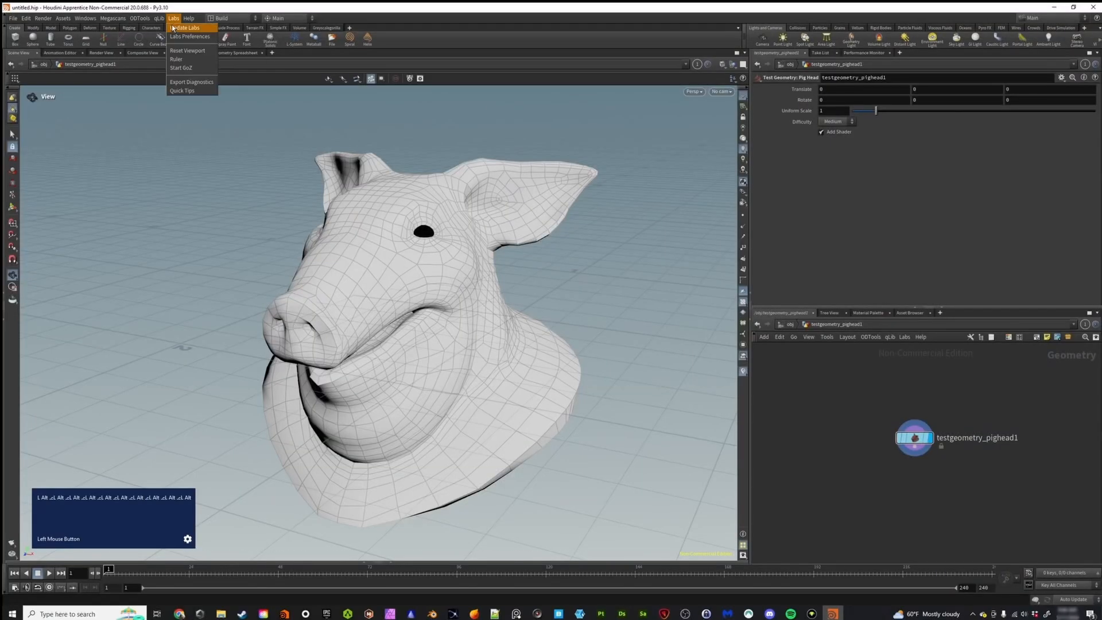
pyautogui.click(190, 52)
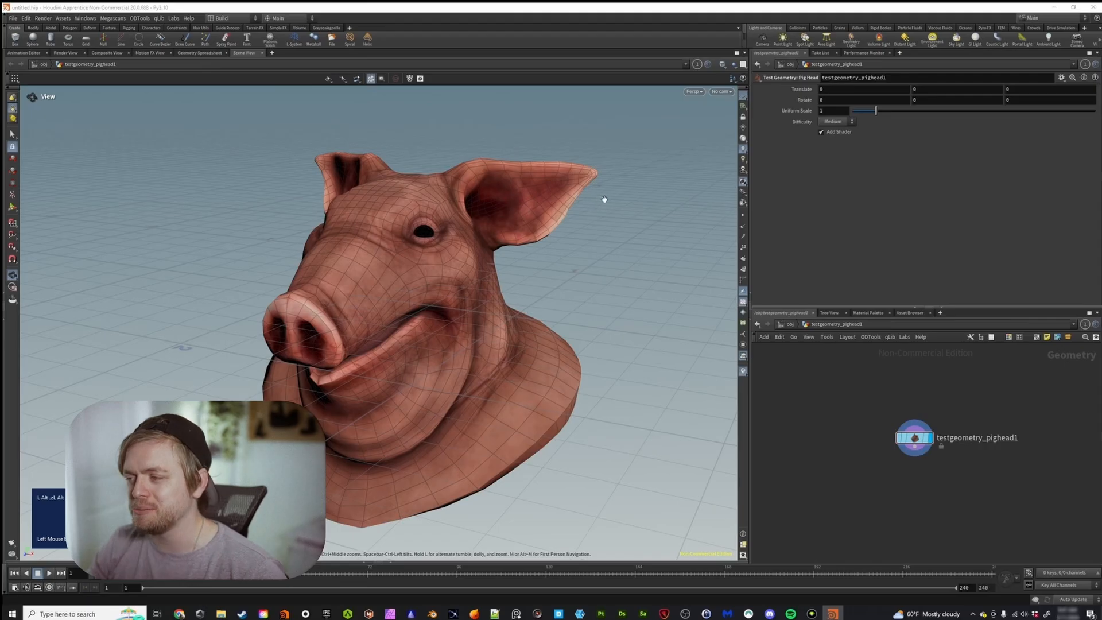
# Toggle the viewport's material display off and on again to check the pig head's shading
pyautogui.click(743, 172)
pyautogui.click(742, 183)
pyautogui.click(743, 182)
pyautogui.click(743, 182)
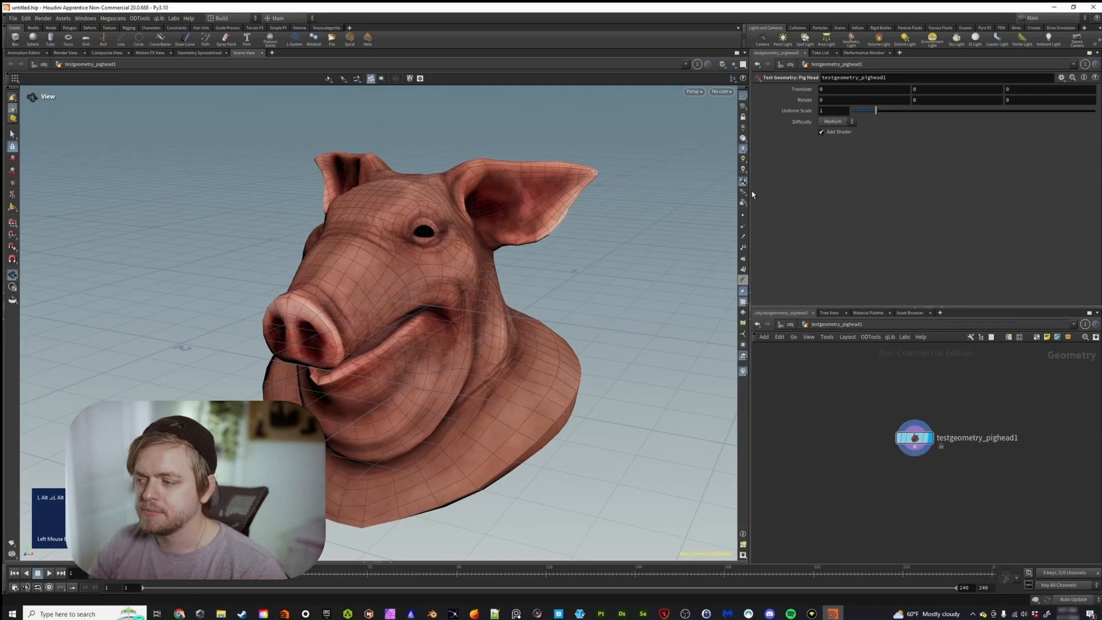
pyautogui.click(742, 280)
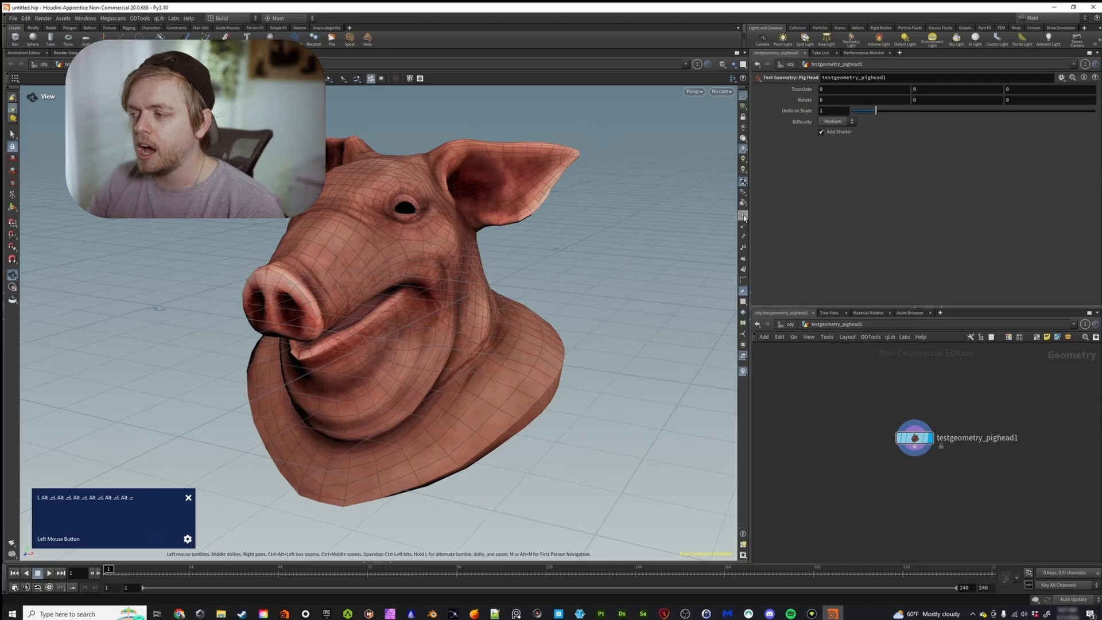
# Inspect the pig head's topology in wireframe and return to the shaded display
pyautogui.keyDown('alt'); pyautogui.moveTo(438, 241); pyautogui.dragTo(403, 262); pyautogui.keyUp('alt')
pyautogui.press('w')
pyautogui.scroll(5, 401, 258)
pyautogui.scroll(-2, 396, 259)
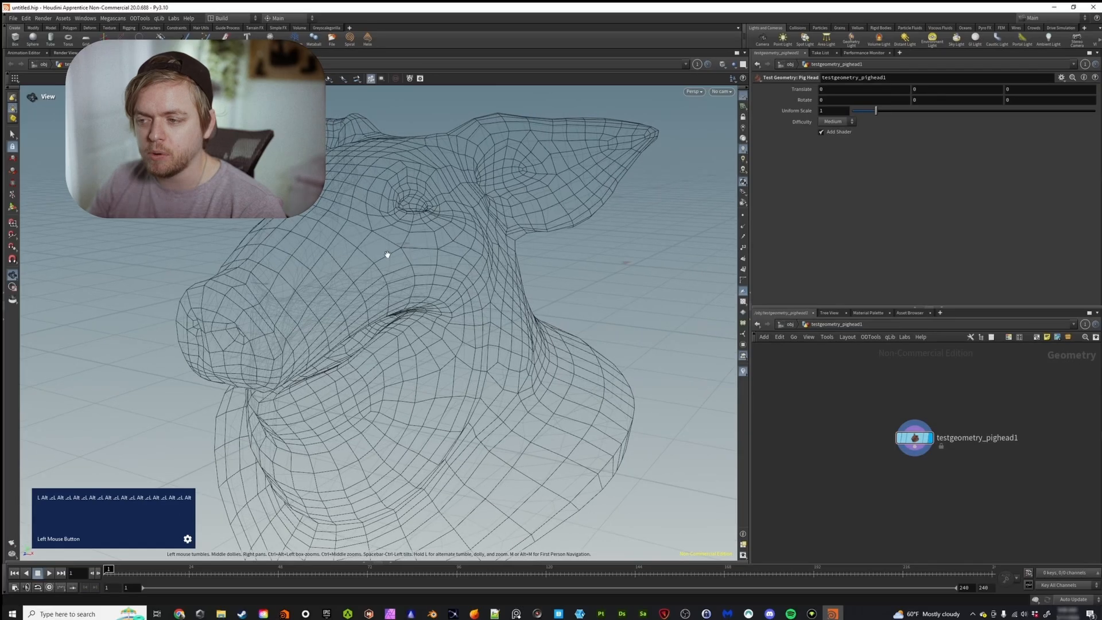
pyautogui.press('w')
pyautogui.moveTo(430, 246)
pyautogui.keyDown('alt'); pyautogui.mouseDown(button='right')
pyautogui.moveTo(406, 216)
pyautogui.moveTo(406, 258)
pyautogui.moveTo(391, 240)
pyautogui.mouseUp(button='right'); pyautogui.keyUp('alt')
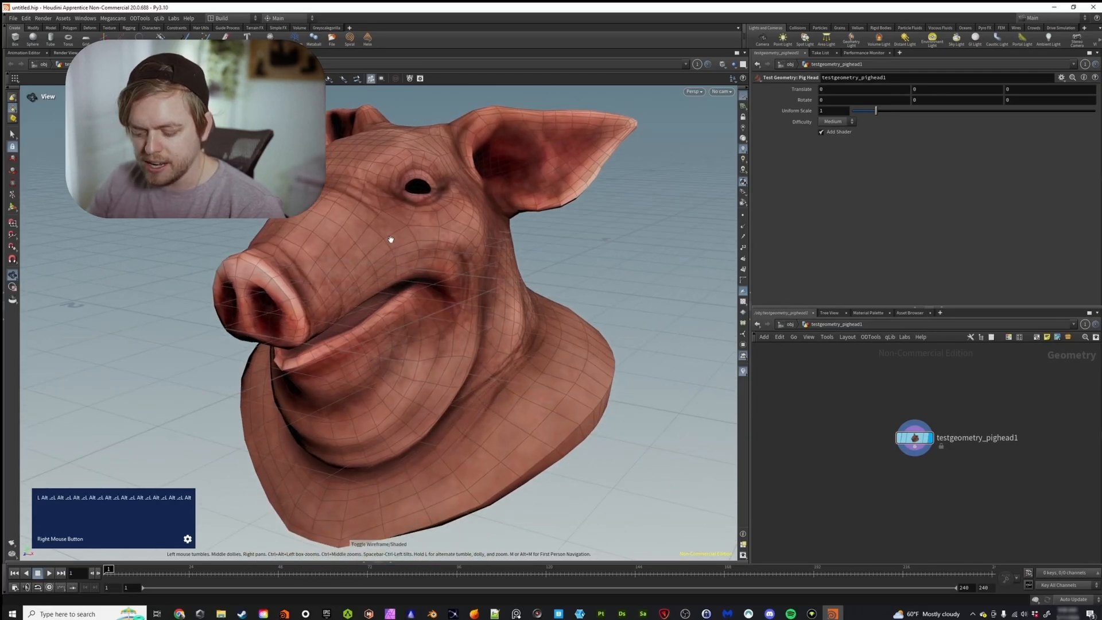
pyautogui.keyDown('alt'); pyautogui.moveTo(401, 271); pyautogui.dragTo(397, 245); pyautogui.keyUp('alt')
# Switch to the pig head node's handle tool and turn on point display to examine the mesh points
pyautogui.click(13, 208)
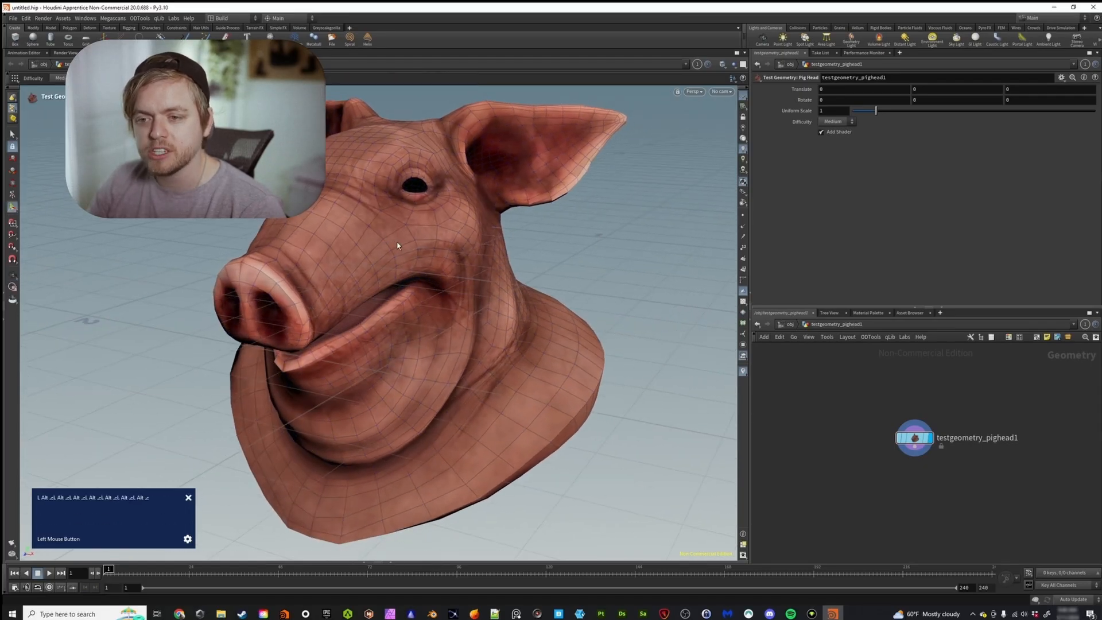
pyautogui.click(743, 216)
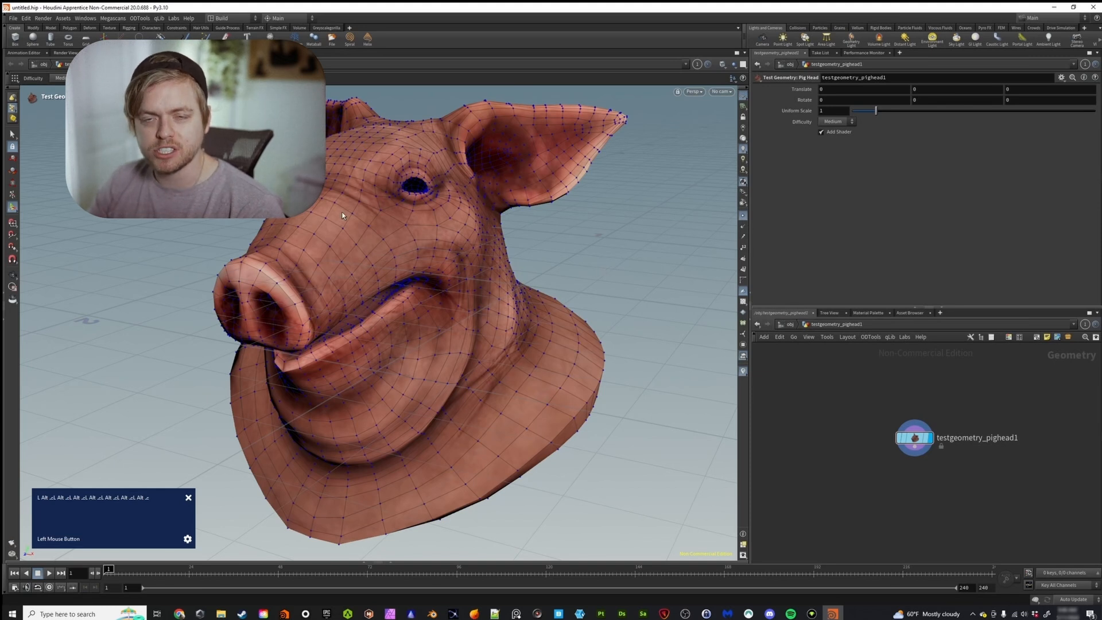
pyautogui.keyDown('alt'); pyautogui.moveTo(349, 212); pyautogui.dragTo(442, 214); pyautogui.keyUp('alt')
pyautogui.keyDown('alt'); pyautogui.moveTo(442, 215); pyautogui.dragTo(341, 222, button='right'); pyautogui.keyUp('alt')
pyautogui.keyDown('alt'); pyautogui.moveTo(340, 223); pyautogui.dragTo(370, 263); pyautogui.keyUp('alt')
pyautogui.scroll(3, 442, 261)
pyautogui.keyDown('alt'); pyautogui.moveTo(370, 263); pyautogui.dragTo(399, 269, button='right'); pyautogui.keyUp('alt')
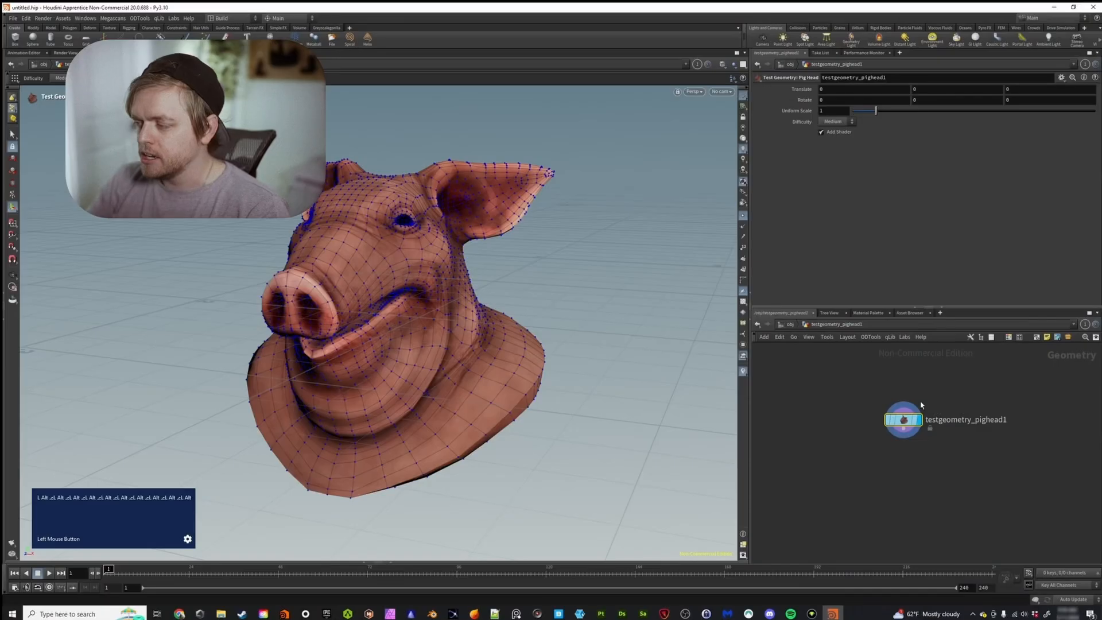
# Append a Normal node below the pig head node and set it to add normals to Points
pyautogui.press('Tab')
pyautogui.write('normal')
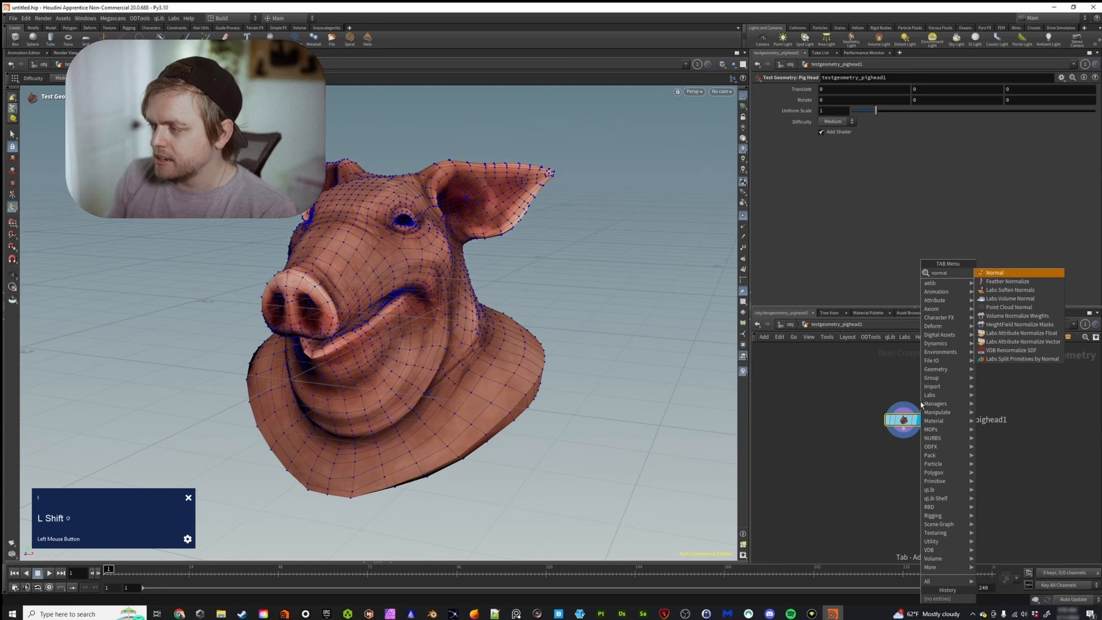
pyautogui.hotkey('shift', 'Return')
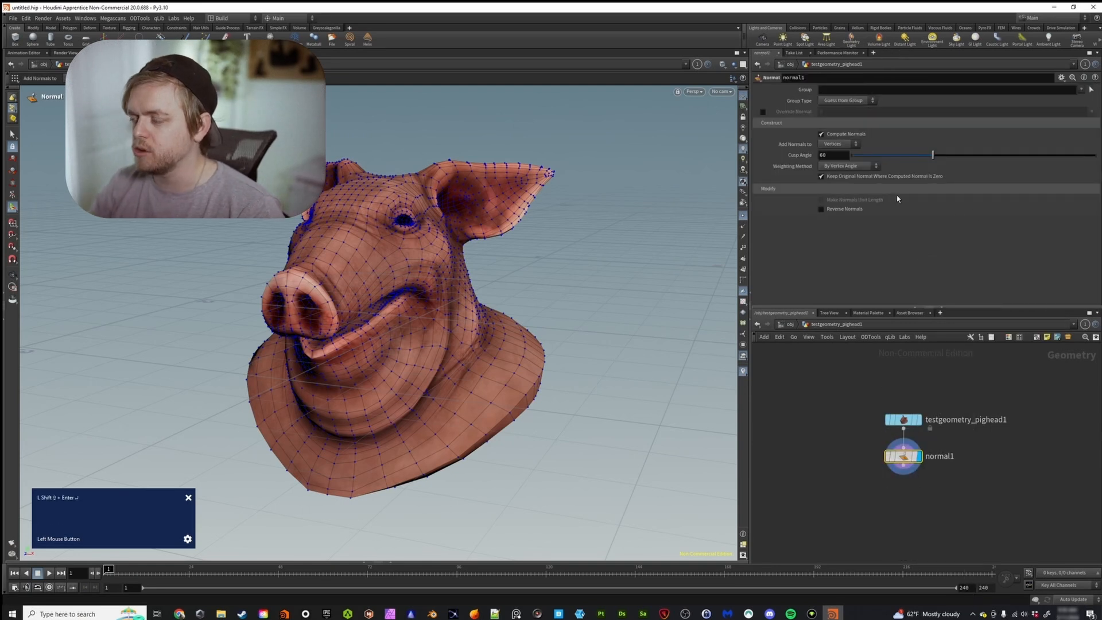
pyautogui.click(838, 144)
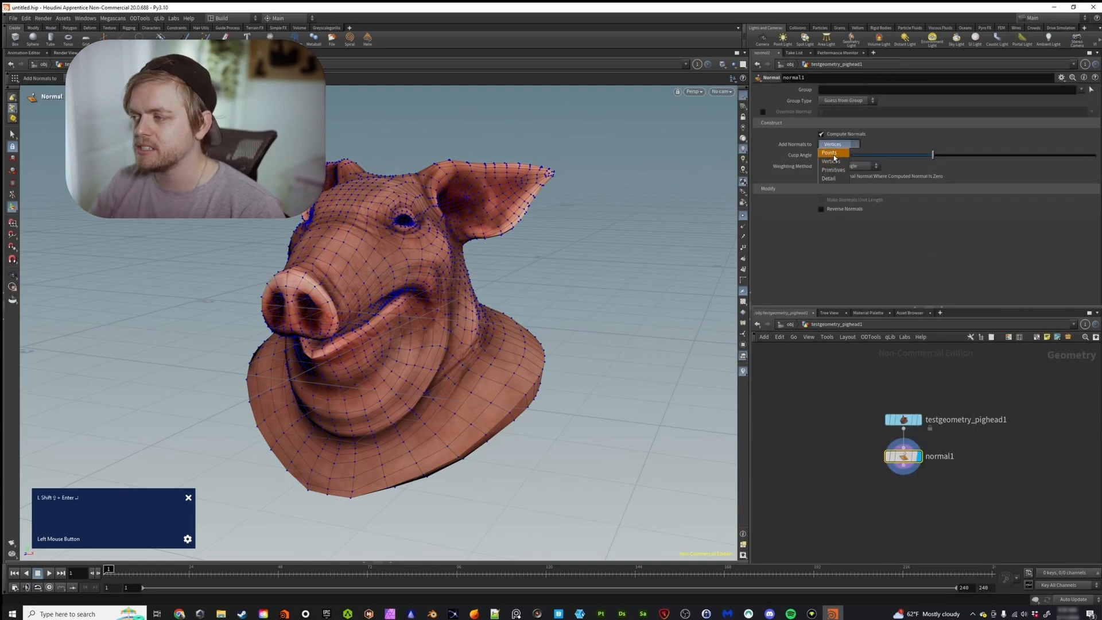
pyautogui.click(832, 142)
pyautogui.keyDown('alt'); pyautogui.scroll(5, 415, 265); pyautogui.keyUp('alt')
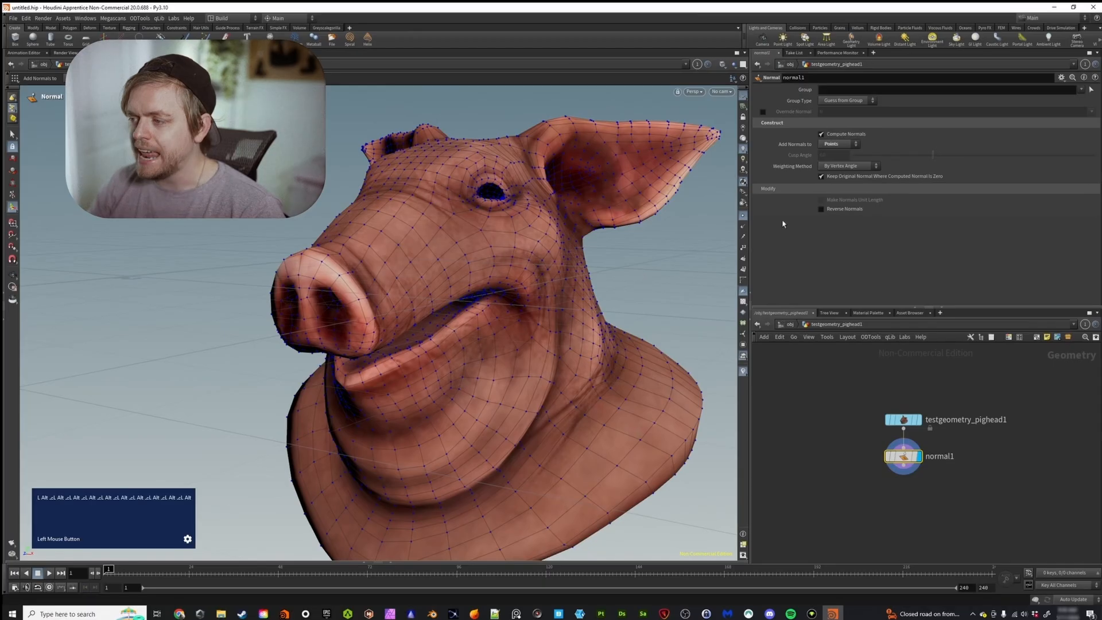
# Turn on the point normals display and examine the normals around the pig head's snout and whole head
pyautogui.click(743, 227)
pyautogui.keyDown('alt'); pyautogui.moveTo(378, 253); pyautogui.dragTo(347, 300); pyautogui.keyUp('alt')
pyautogui.scroll(8, 263, 241)
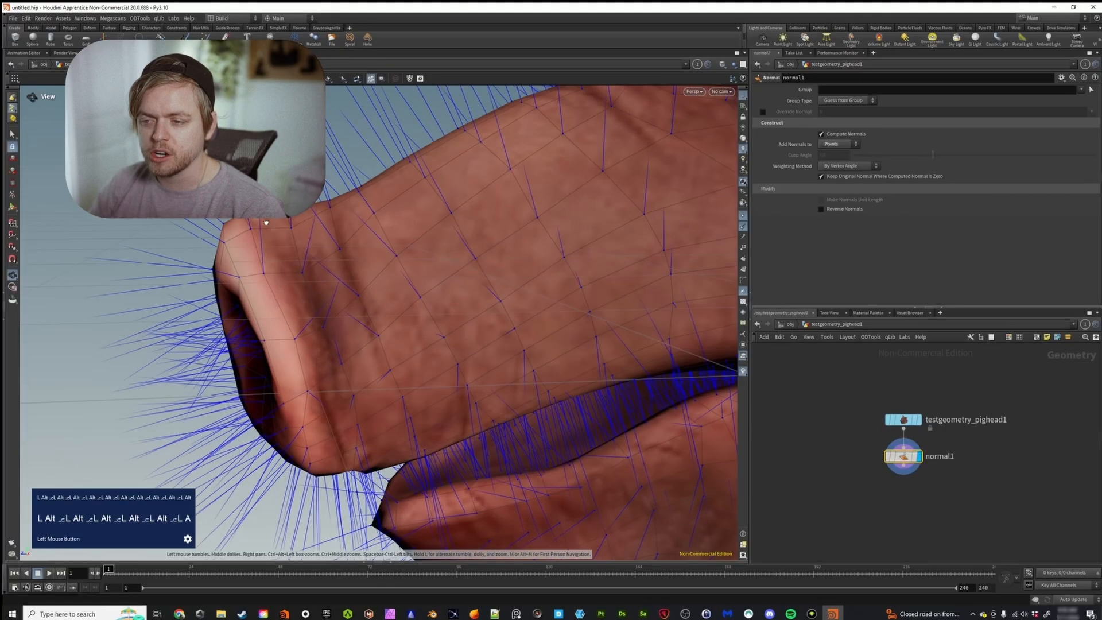
pyautogui.keyDown('alt'); pyautogui.moveTo(300, 216); pyautogui.dragTo(423, 248); pyautogui.keyUp('alt')
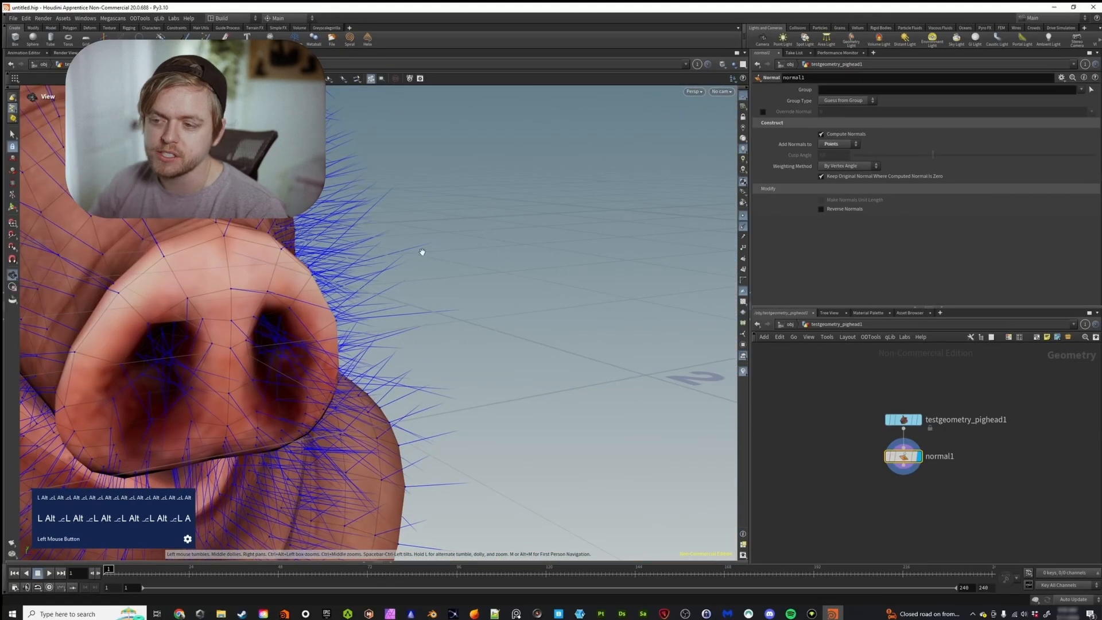
pyautogui.scroll(-10, 408, 269)
pyautogui.keyDown('alt'); pyautogui.moveTo(474, 291); pyautogui.dragTo(444, 264); pyautogui.keyUp('alt')
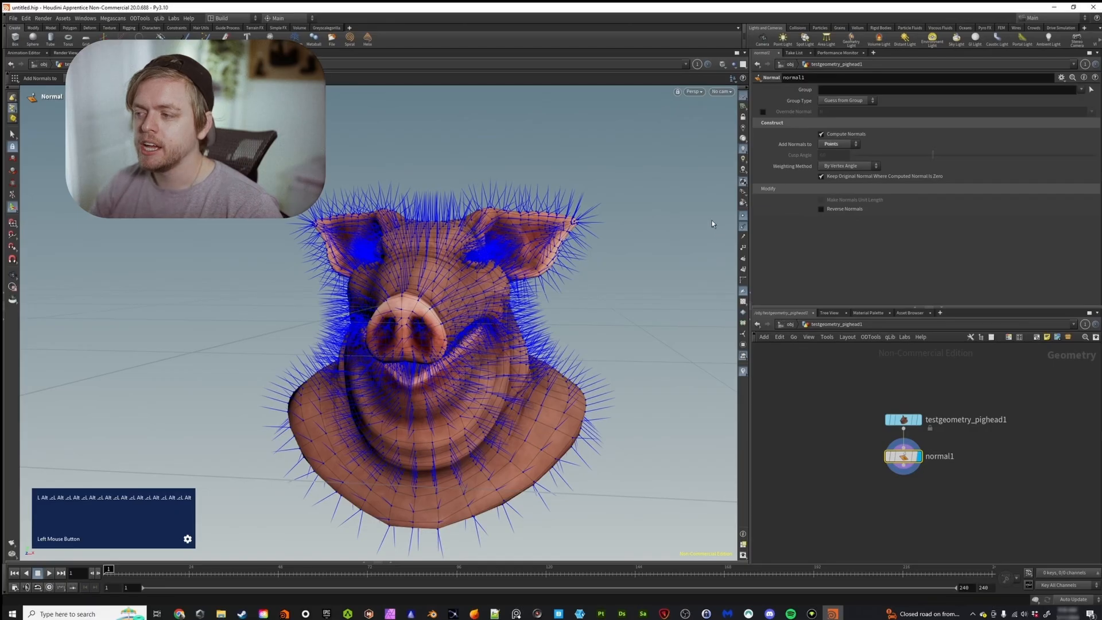
# Hide the point normals and the point markers on the pig head
pyautogui.click(742, 229)
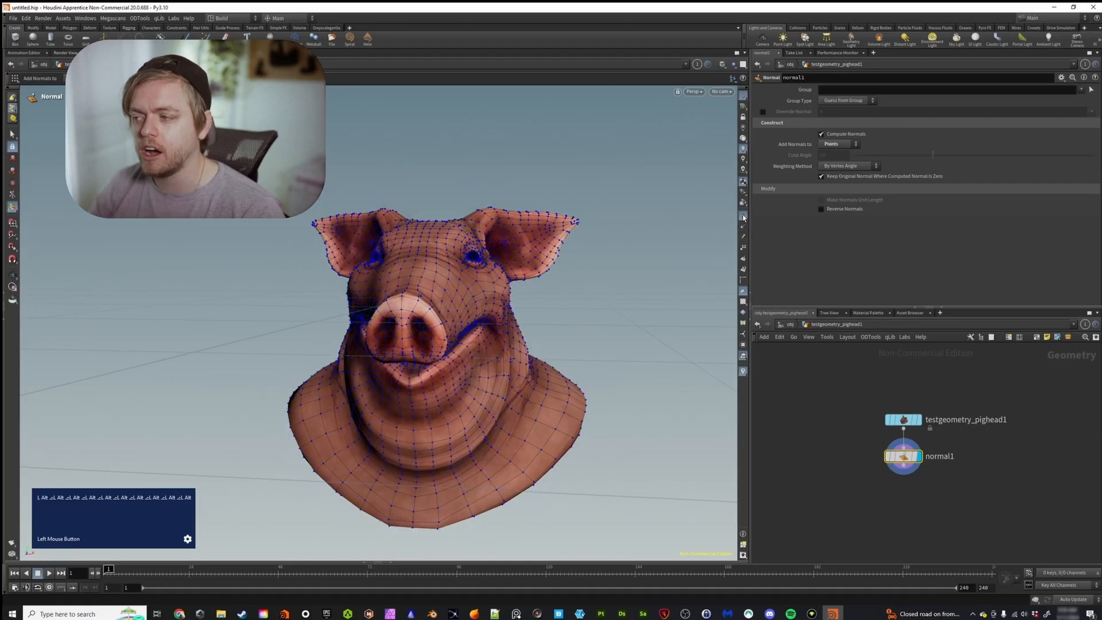
pyautogui.click(743, 226)
pyautogui.click(742, 226)
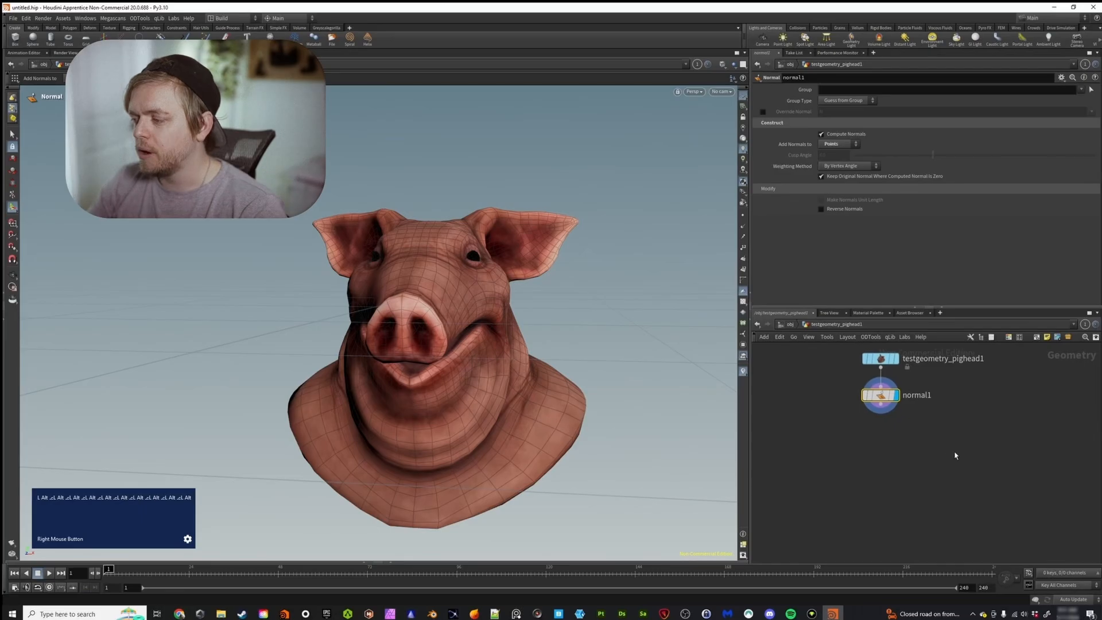
# Append a Transform node below the Normal node and keyframe its Translate values at frame 1
pyautogui.press('Tab')
pyautogui.write('transform')
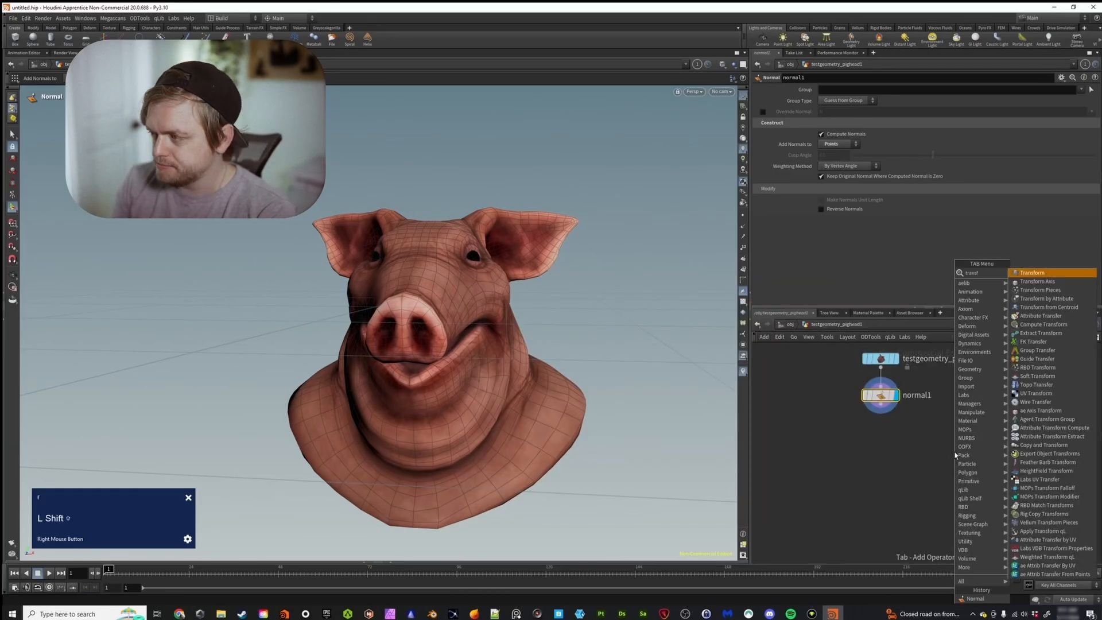
pyautogui.press('Return')
pyautogui.click(880, 431)
pyautogui.keyDown('alt'); pyautogui.click(802, 122); pyautogui.keyUp('alt')
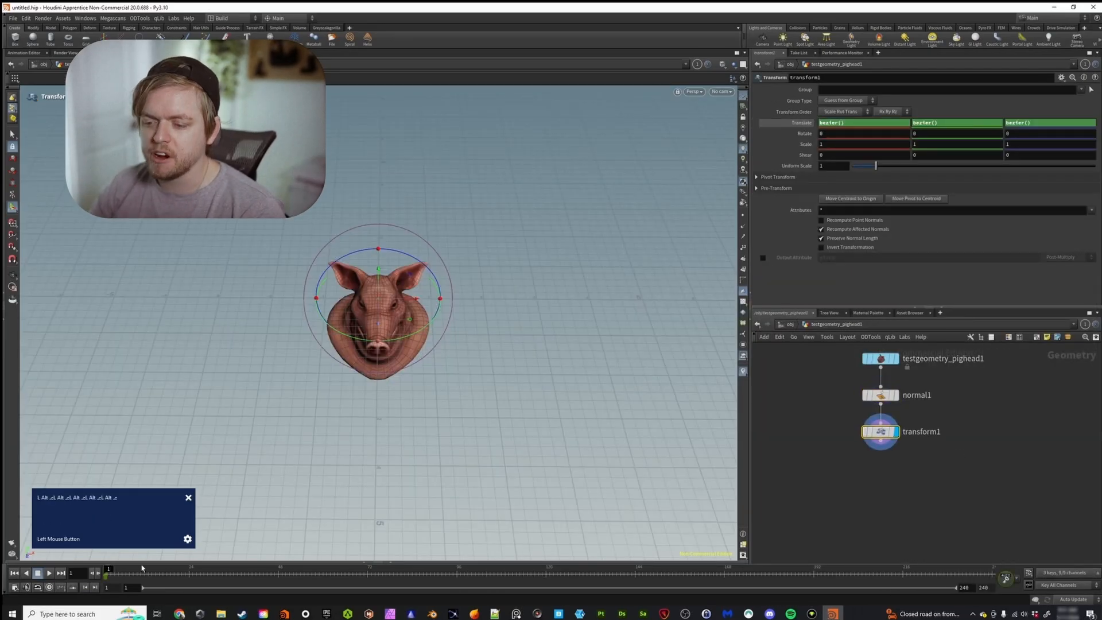
# Move the pig head across the grid at frame 25 to animate it, and scrub to frame 15 to check the motion
pyautogui.moveTo(412, 322); pyautogui.dragTo(615, 424)
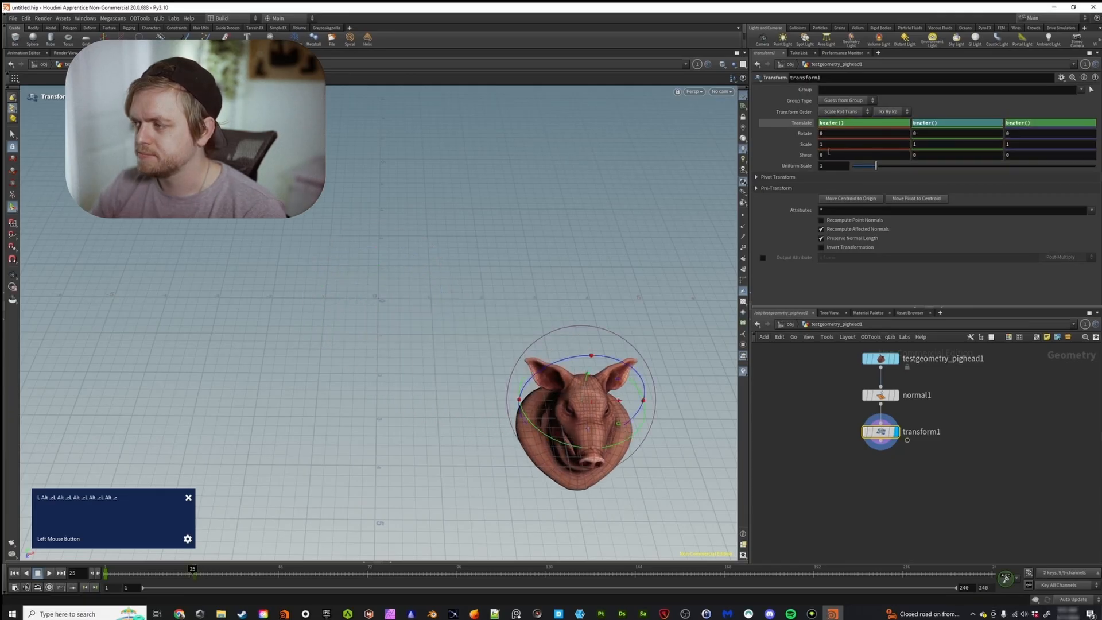
pyautogui.moveTo(146, 572)
pyautogui.mouseDown()
pyautogui.moveTo(107, 572)
pyautogui.moveTo(156, 573)
pyautogui.mouseUp()
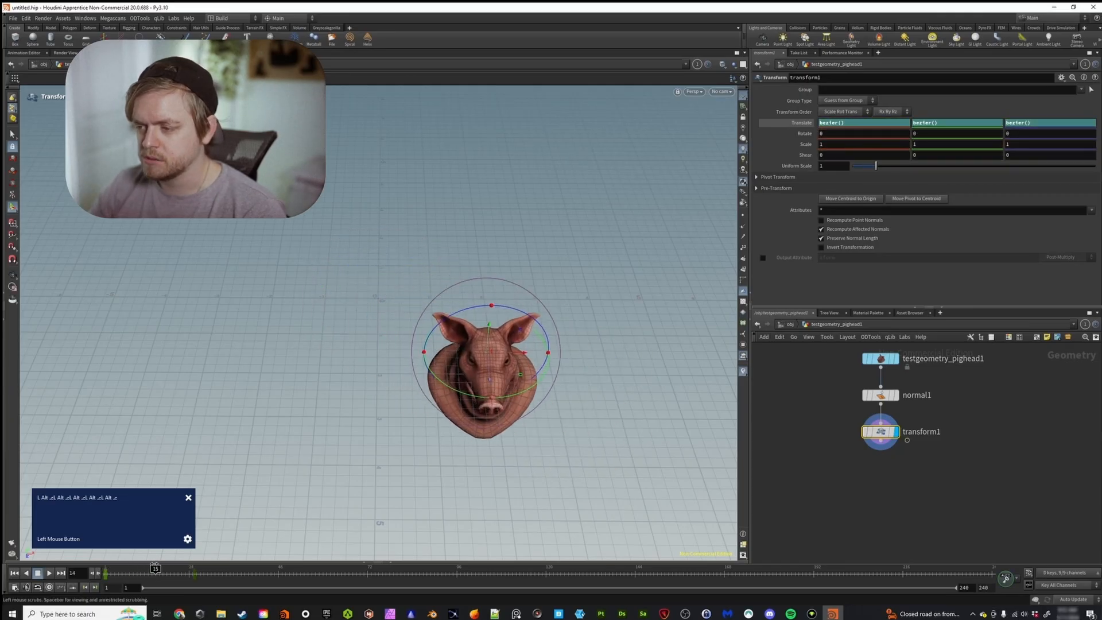
pyautogui.keyDown('alt'); pyautogui.scroll(4, 491, 365); pyautogui.keyUp('alt')
pyautogui.keyDown('alt'); pyautogui.scroll(2, 491, 365); pyautogui.keyUp('alt')
pyautogui.keyDown('alt'); pyautogui.moveTo(512, 347); pyautogui.dragTo(529, 330); pyautogui.keyUp('alt')
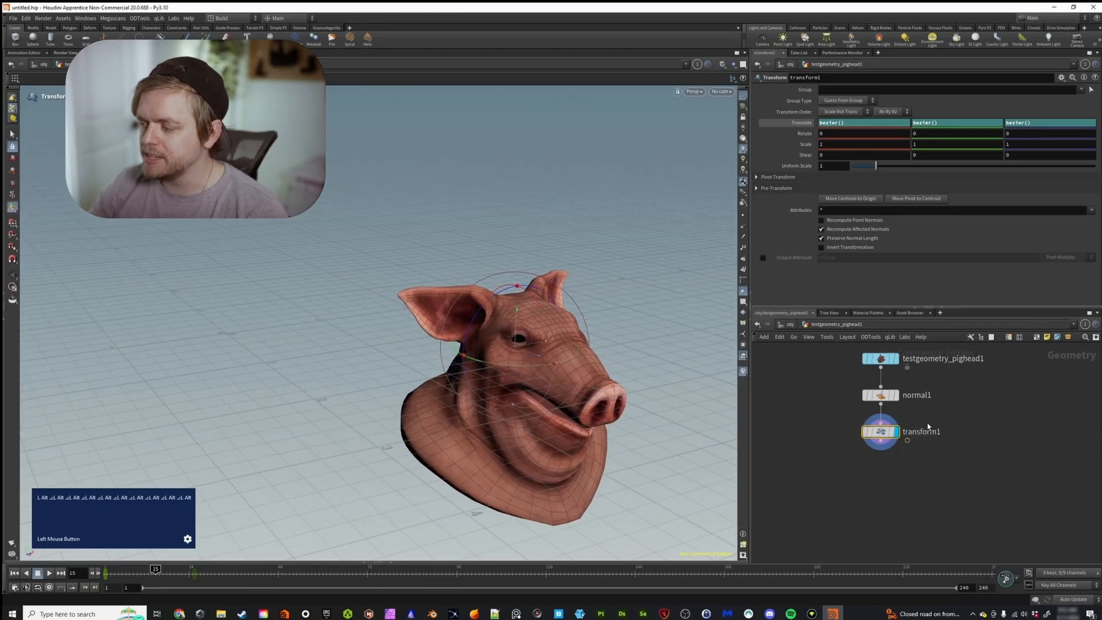
# Append a Trail node below the Transform node, set its result type to Compute Velocity, and scrub to frame 11
pyautogui.press('Tab')
pyautogui.write('trail')
pyautogui.hotkey('shift', 'Return')
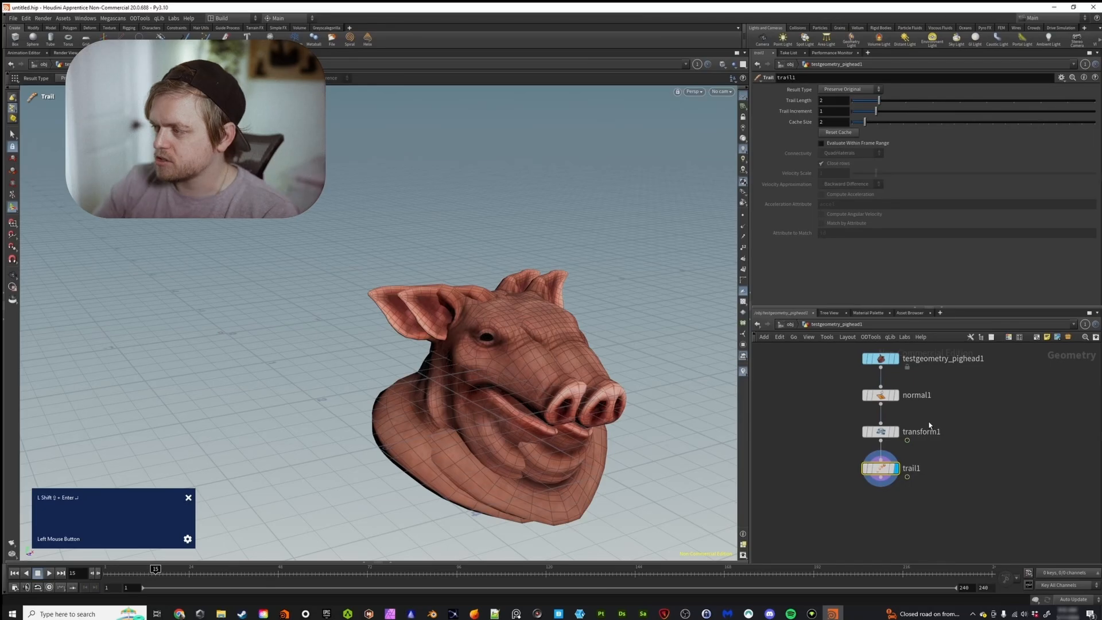
pyautogui.click(848, 89)
pyautogui.click(841, 123)
pyautogui.keyDown('alt'); pyautogui.moveTo(568, 387); pyautogui.dragTo(515, 407); pyautogui.keyUp('alt')
pyautogui.moveTo(155, 572)
pyautogui.mouseDown()
pyautogui.moveTo(116, 572)
pyautogui.moveTo(135, 573)
pyautogui.mouseUp()
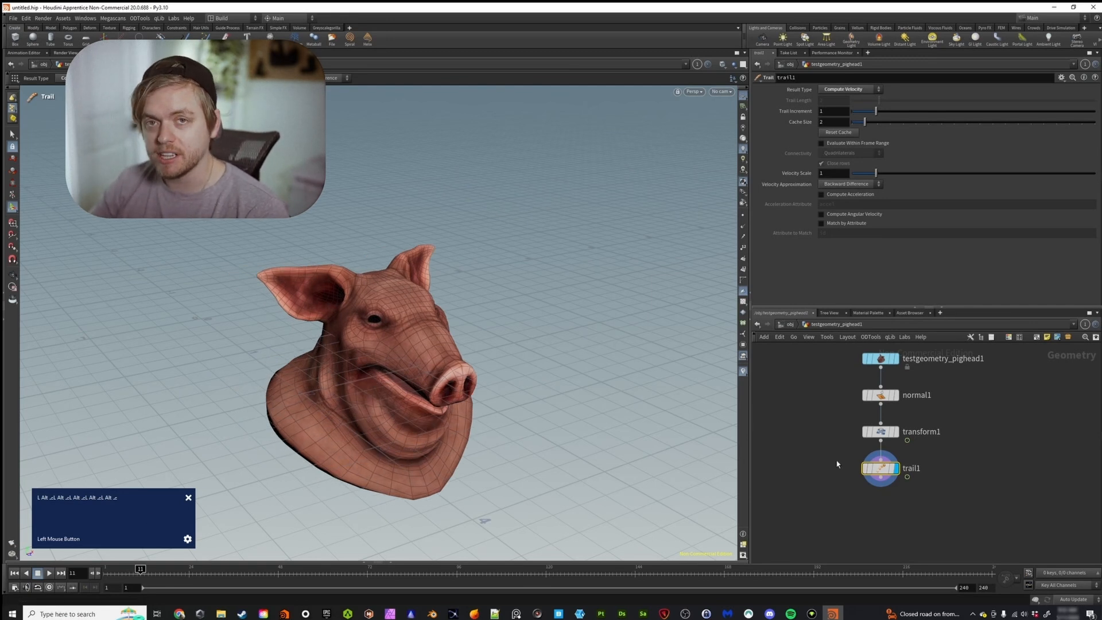
# Turn on the point trails display and step back and forth through the frames to examine the velocity trails
pyautogui.click(744, 239)
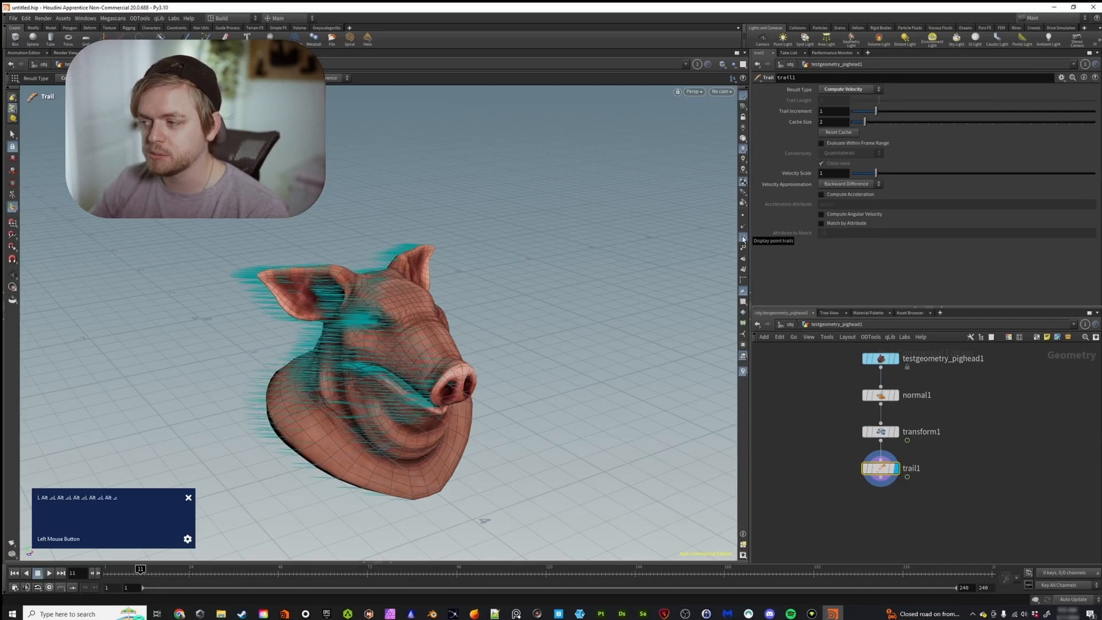
pyautogui.keyDown('alt'); pyautogui.moveTo(402, 287); pyautogui.dragTo(456, 366); pyautogui.keyUp('alt')
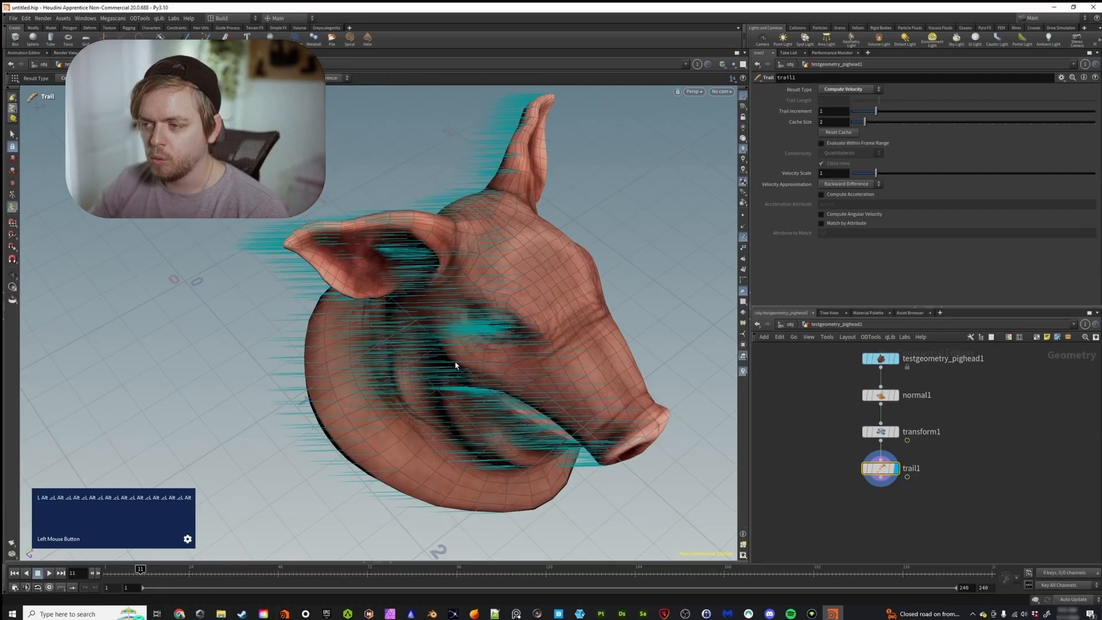
pyautogui.press('Left')
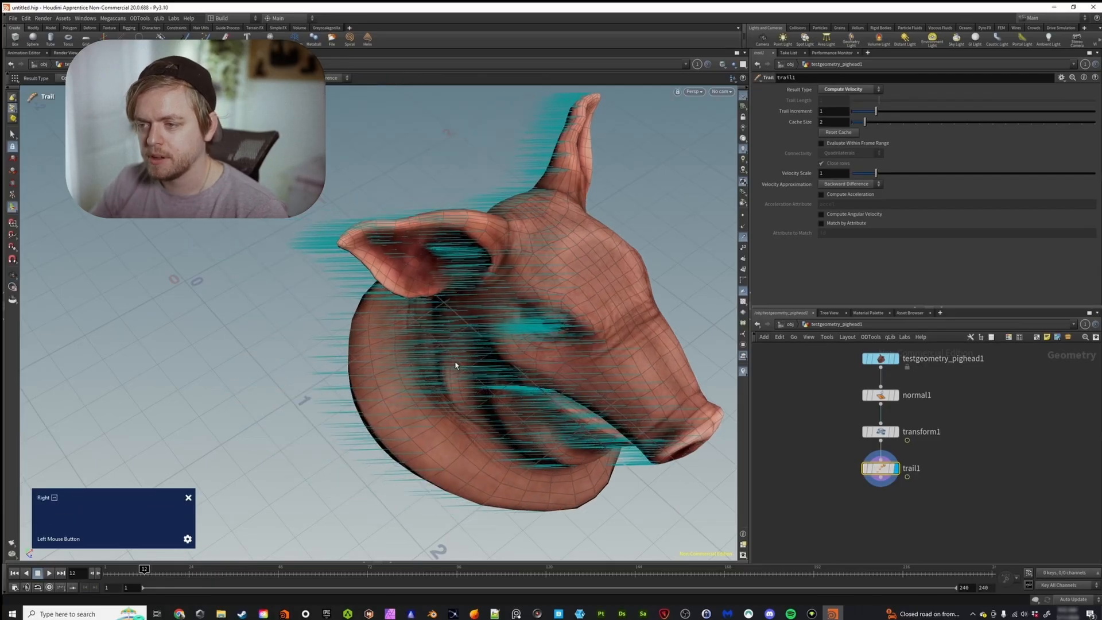
pyautogui.press('Right')
pyautogui.press('Right')
pyautogui.press('Left')
pyautogui.press('Left')
pyautogui.keyDown('alt'); pyautogui.scroll(-8, 455, 365); pyautogui.keyUp('alt')
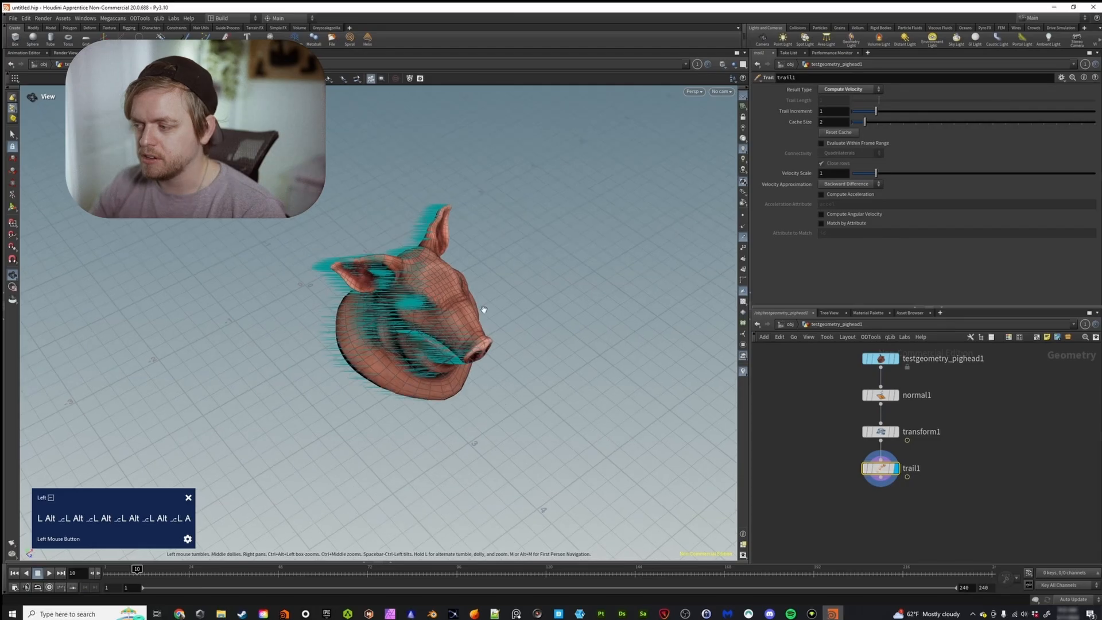
# Select the Transform node, move the pig head much farther away at frame 25, and return to frame 10
pyautogui.click(861, 435)
pyautogui.moveTo(175, 574); pyautogui.dragTo(196, 580)
pyautogui.keyDown('alt'); pyautogui.moveTo(550, 195); pyautogui.dragTo(442, 307); pyautogui.keyUp('alt')
pyautogui.keyDown('alt'); pyautogui.scroll(-10, 475, 279); pyautogui.keyUp('alt')
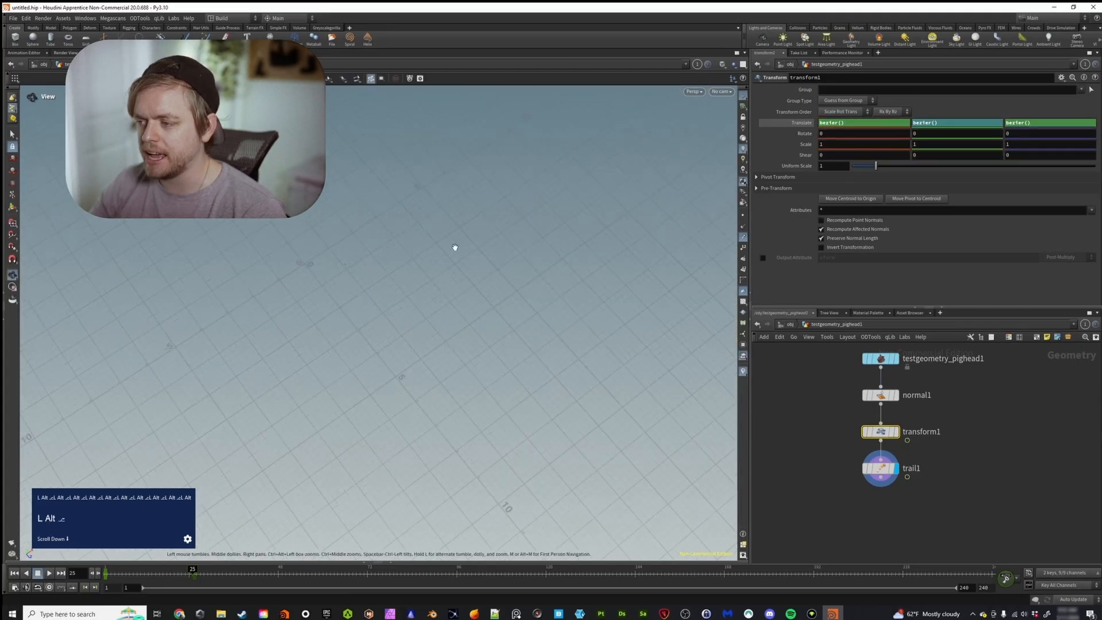
pyautogui.keyDown('alt'); pyautogui.scroll(10, 455, 248); pyautogui.keyUp('alt')
pyautogui.press('Return')
pyautogui.click(137, 573)
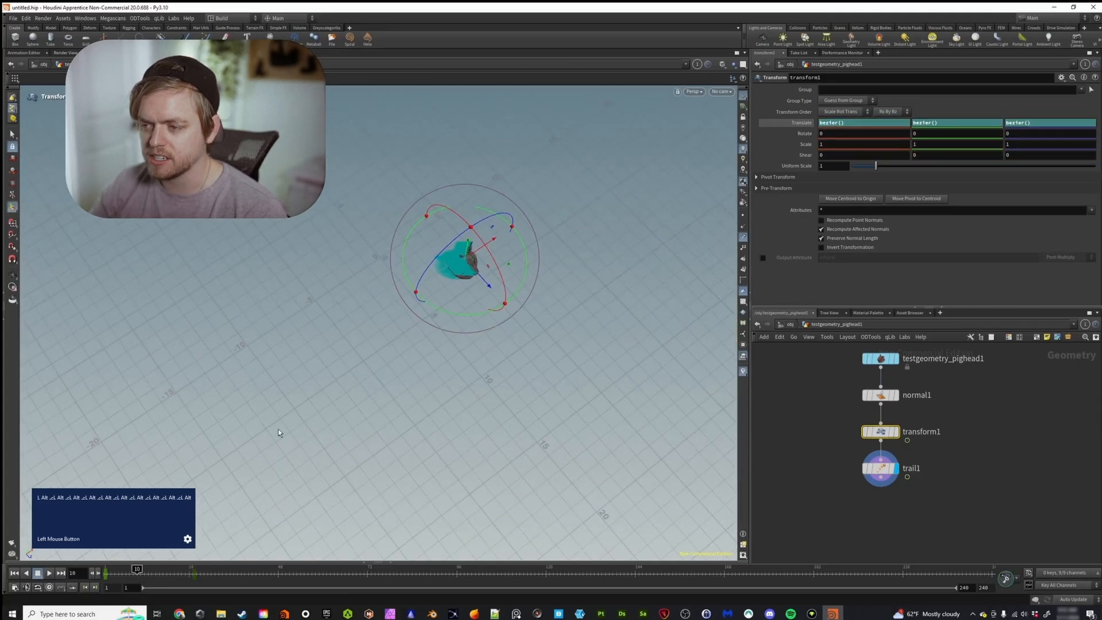
# Step through the frames around frame 8 to examine the point trails of the faster motion, and hide the trails
pyautogui.keyDown('alt'); pyautogui.scroll(-8, 492, 438); pyautogui.keyUp('alt')
pyautogui.press('Left')
pyautogui.press('Right')
pyautogui.press('Left')
pyautogui.press('Left')
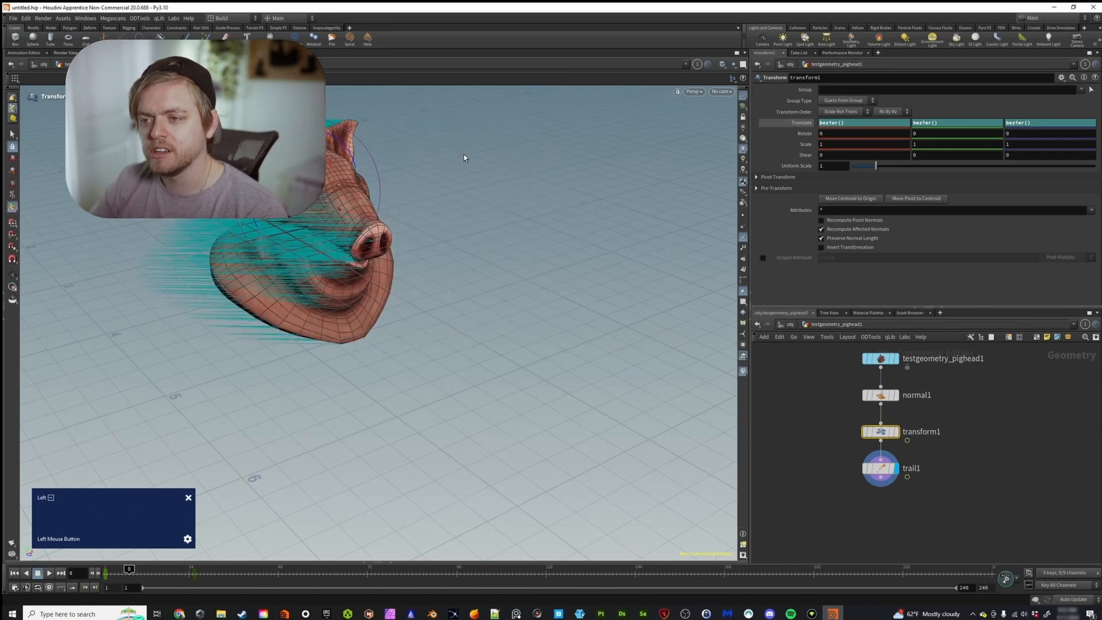
pyautogui.press('Left')
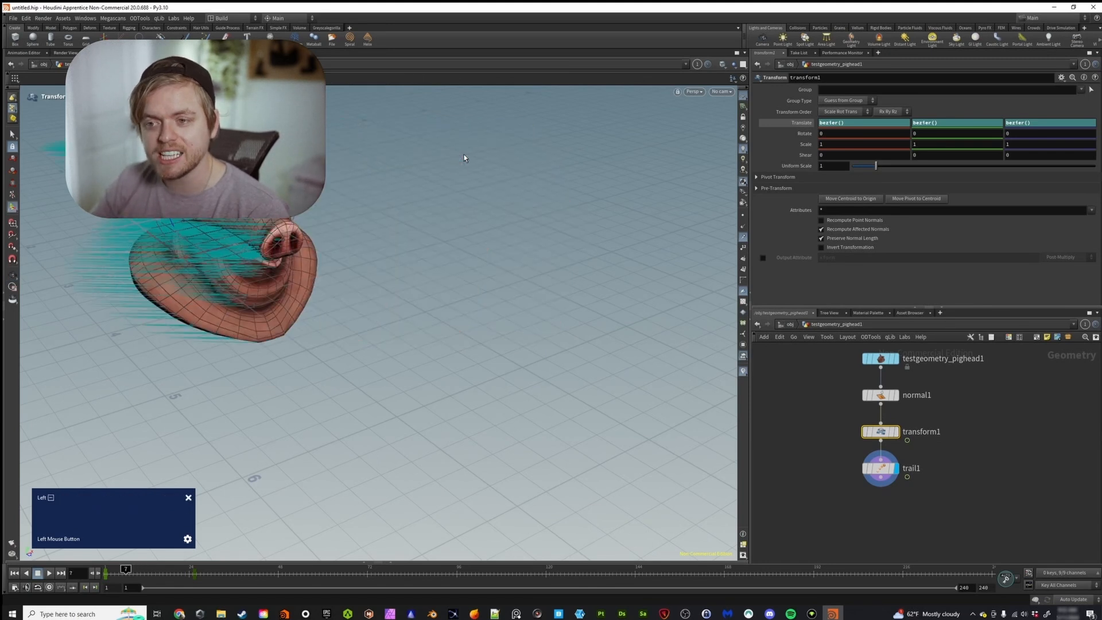
pyautogui.press('Right')
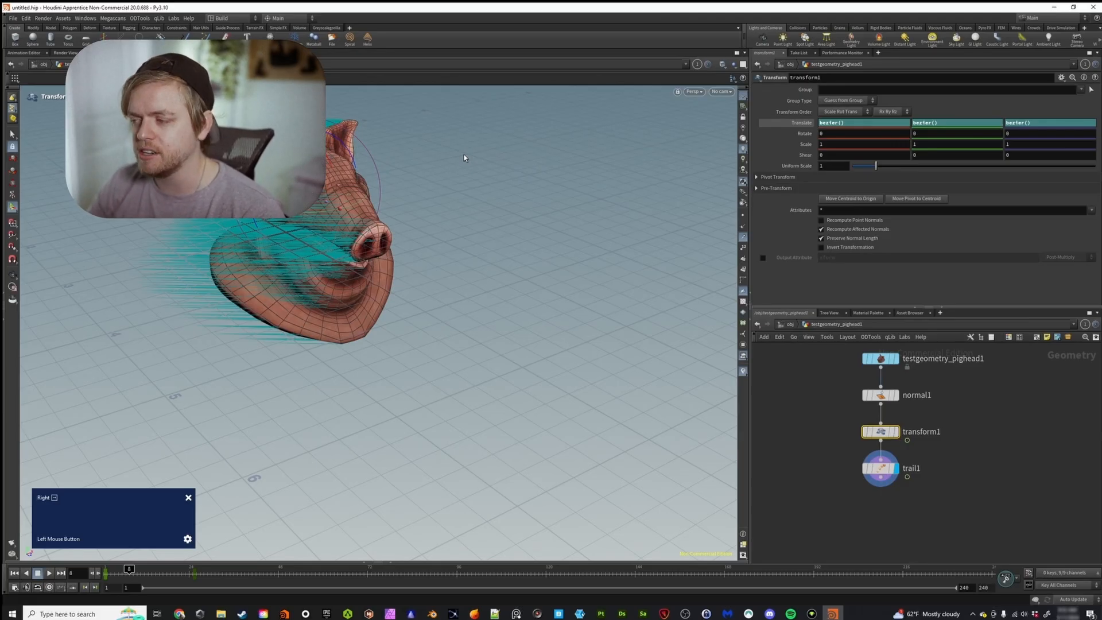
pyautogui.keyDown('alt'); pyautogui.moveTo(405, 167); pyautogui.dragTo(735, 245, button='right'); pyautogui.keyUp('alt')
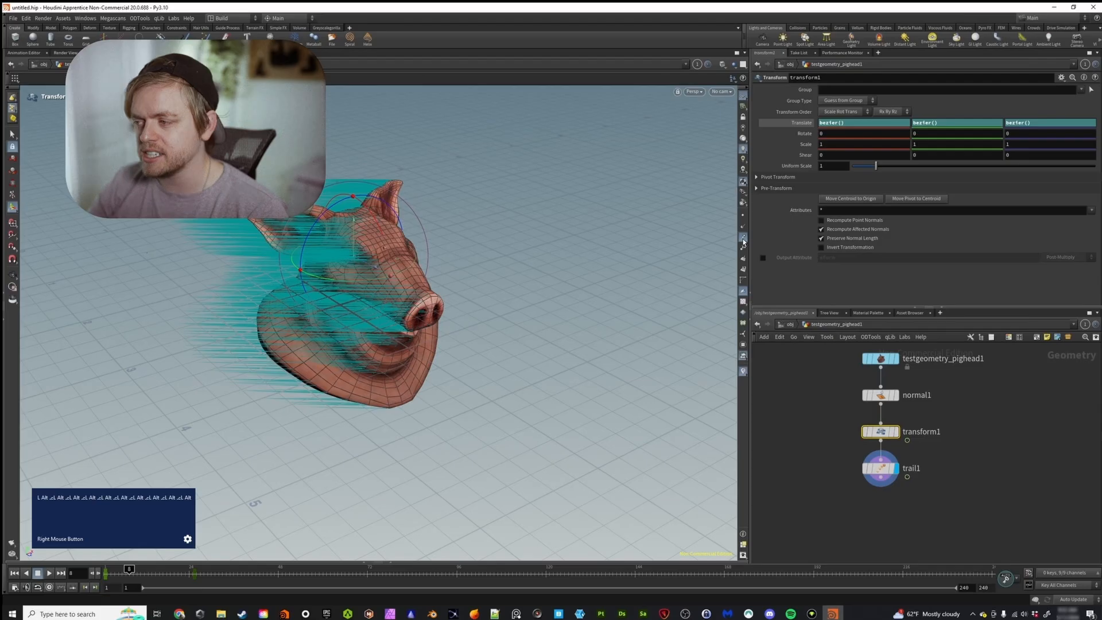
pyautogui.click(743, 241)
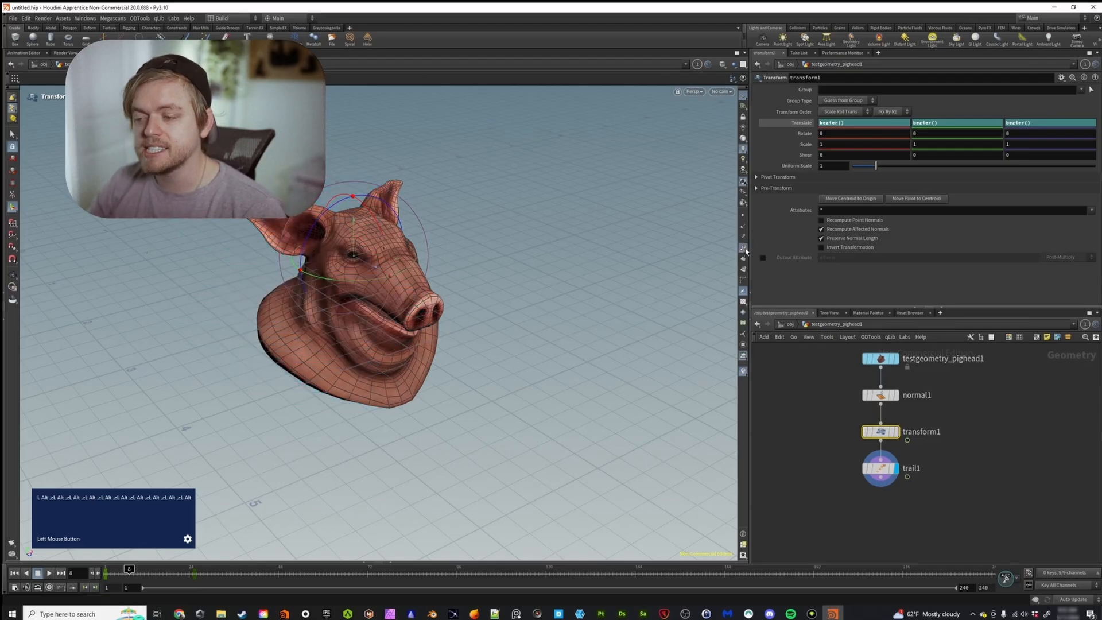
# Turn on the point numbers display, examine the numbering on the pig's forehead, and turn it off again
pyautogui.click(746, 252)
pyautogui.keyDown('alt'); pyautogui.scroll(10, 411, 233); pyautogui.keyUp('alt')
pyautogui.keyDown('alt'); pyautogui.moveTo(402, 298); pyautogui.dragTo(393, 295, button='middle'); pyautogui.keyUp('alt')
pyautogui.keyDown('alt'); pyautogui.moveTo(394, 295); pyautogui.dragTo(292, 279); pyautogui.keyUp('alt')
pyautogui.moveTo(414, 259)
pyautogui.keyDown('alt'); pyautogui.mouseDown()
pyautogui.moveTo(436, 260)
pyautogui.moveTo(398, 243)
pyautogui.moveTo(423, 247)
pyautogui.mouseUp(); pyautogui.keyUp('alt')
pyautogui.press('Return')
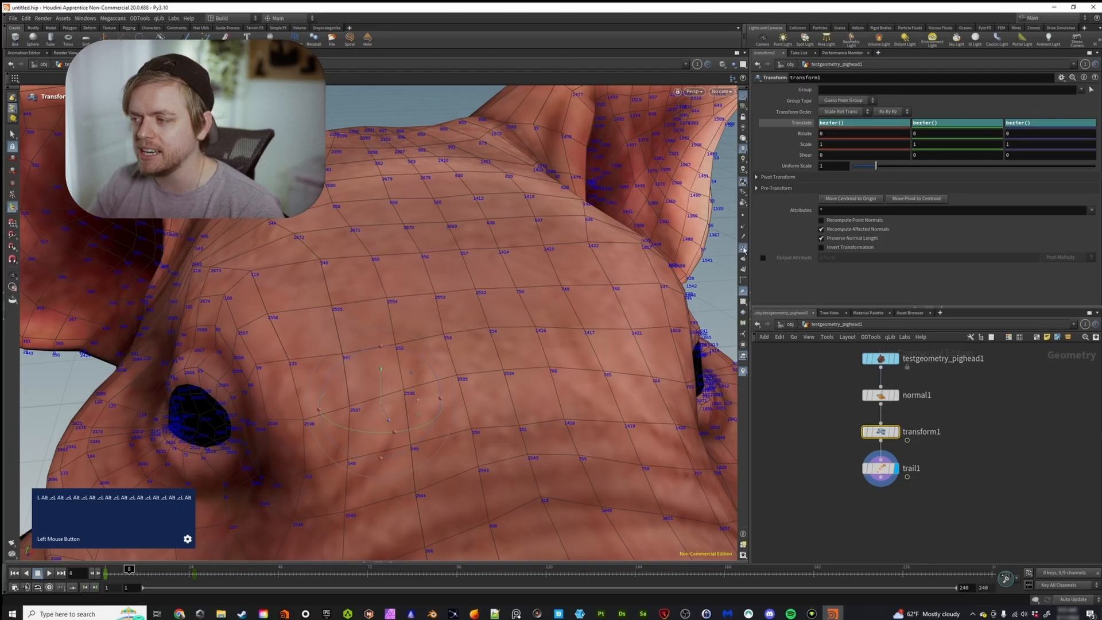
pyautogui.click(743, 248)
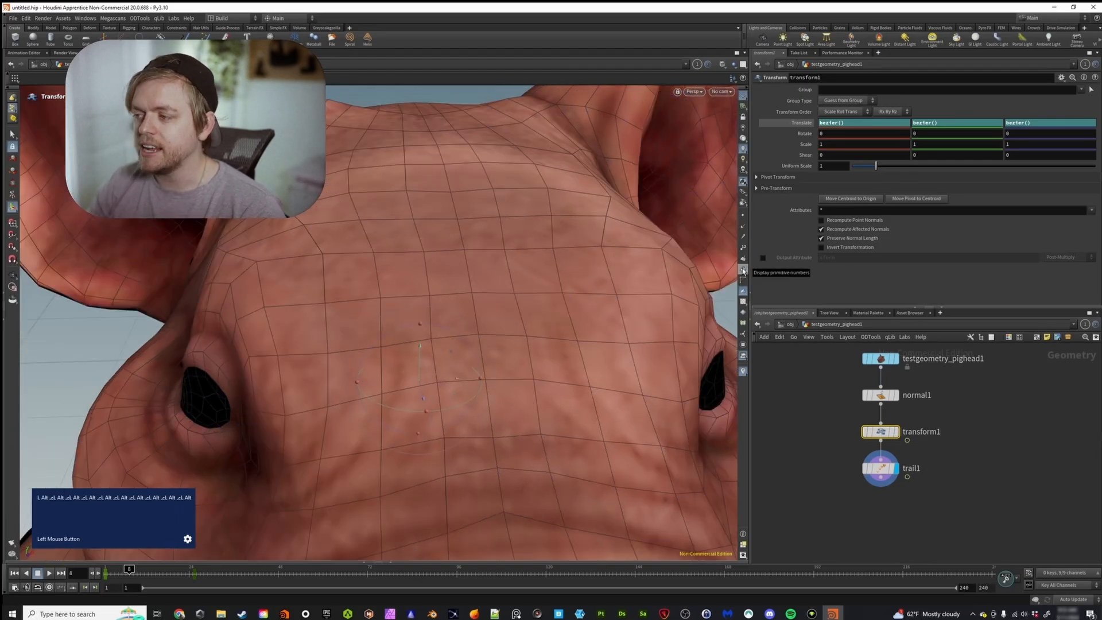
# Turn on the primitive numbers display, examine the numbered faces on the forehead, and turn it off again
pyautogui.click(743, 268)
pyautogui.keyDown('alt'); pyautogui.moveTo(492, 263); pyautogui.dragTo(338, 293); pyautogui.keyUp('alt')
pyautogui.keyDown('alt'); pyautogui.moveTo(337, 293); pyautogui.dragTo(354, 207, button='middle'); pyautogui.keyUp('alt')
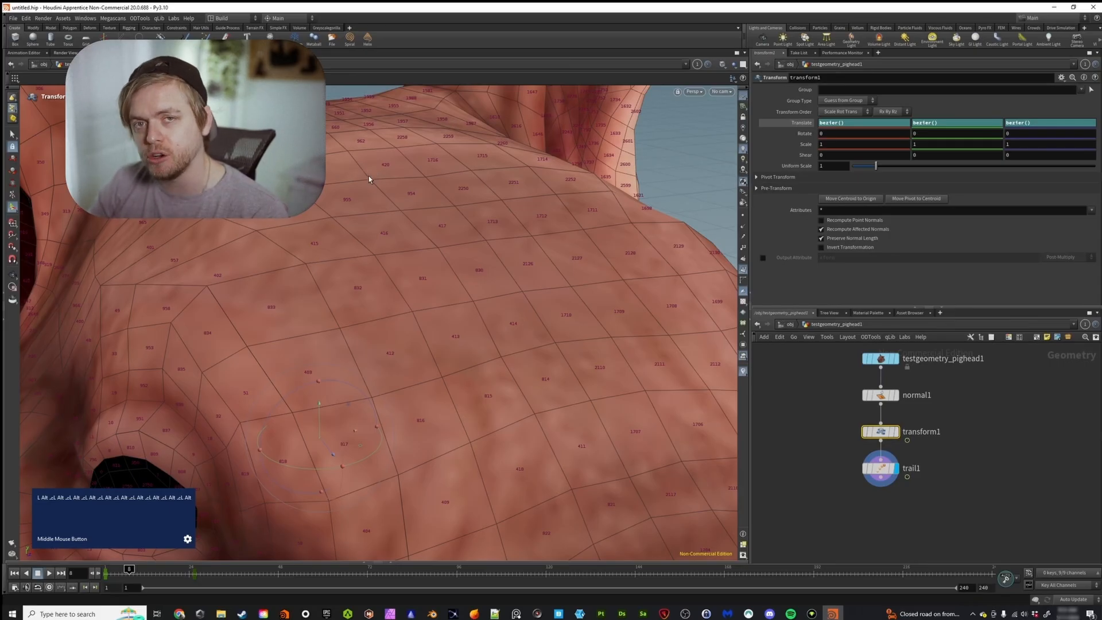
pyautogui.click(742, 258)
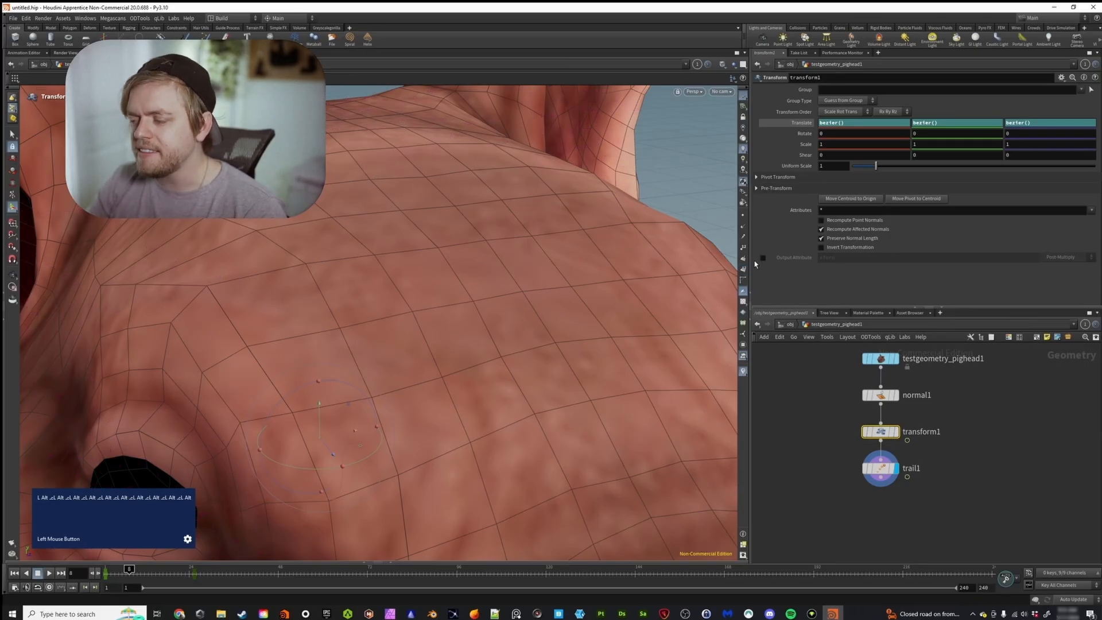
# Look through the viewport's visualizers list for the pig head network and close it
pyautogui.rightClick(743, 372)
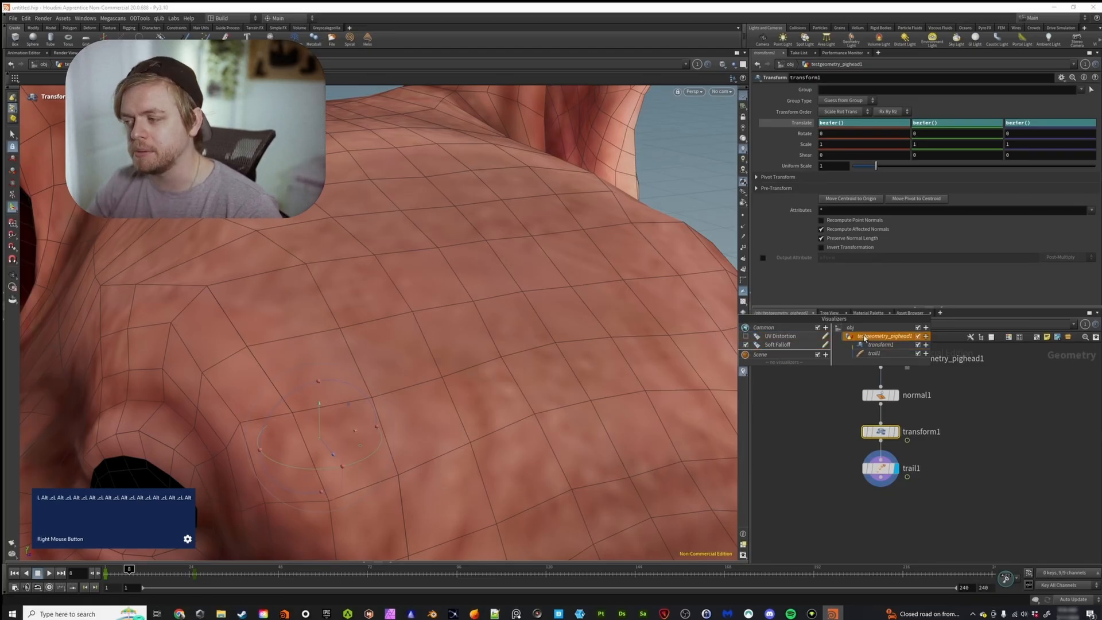
pyautogui.click(750, 383)
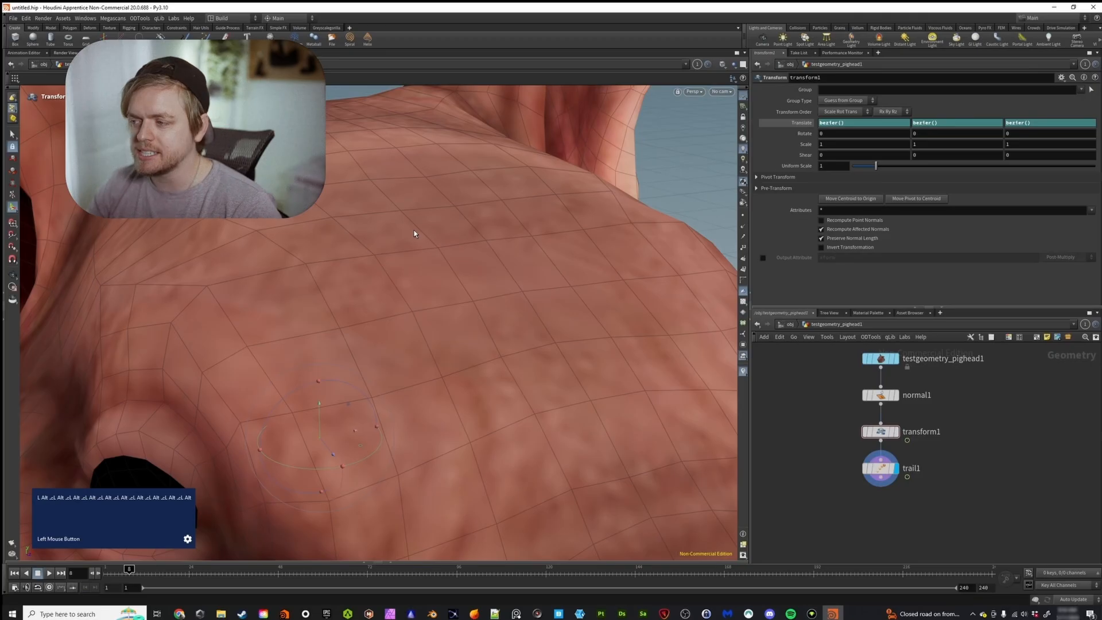
pyautogui.keyDown('alt'); pyautogui.scroll(-10, 411, 253); pyautogui.keyUp('alt')
pyautogui.keyDown('alt'); pyautogui.moveTo(418, 261); pyautogui.dragTo(413, 269, button='right'); pyautogui.keyUp('alt')
pyautogui.keyDown('alt'); pyautogui.moveTo(413, 269); pyautogui.dragTo(405, 267); pyautogui.keyUp('alt')
pyautogui.keyDown('alt'); pyautogui.moveTo(405, 268); pyautogui.dragTo(408, 247, button='right'); pyautogui.keyUp('alt')
pyautogui.press('Return')
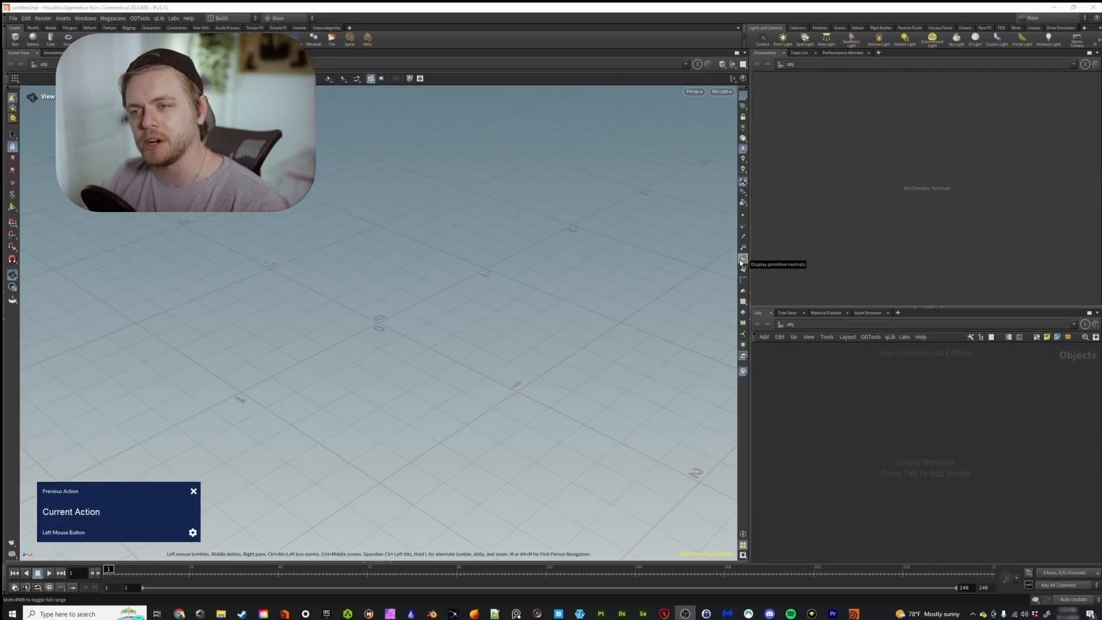
# Look through the list of available shelves and close it without changing the selection
pyautogui.click(349, 27)
pyautogui.moveTo(365, 60)
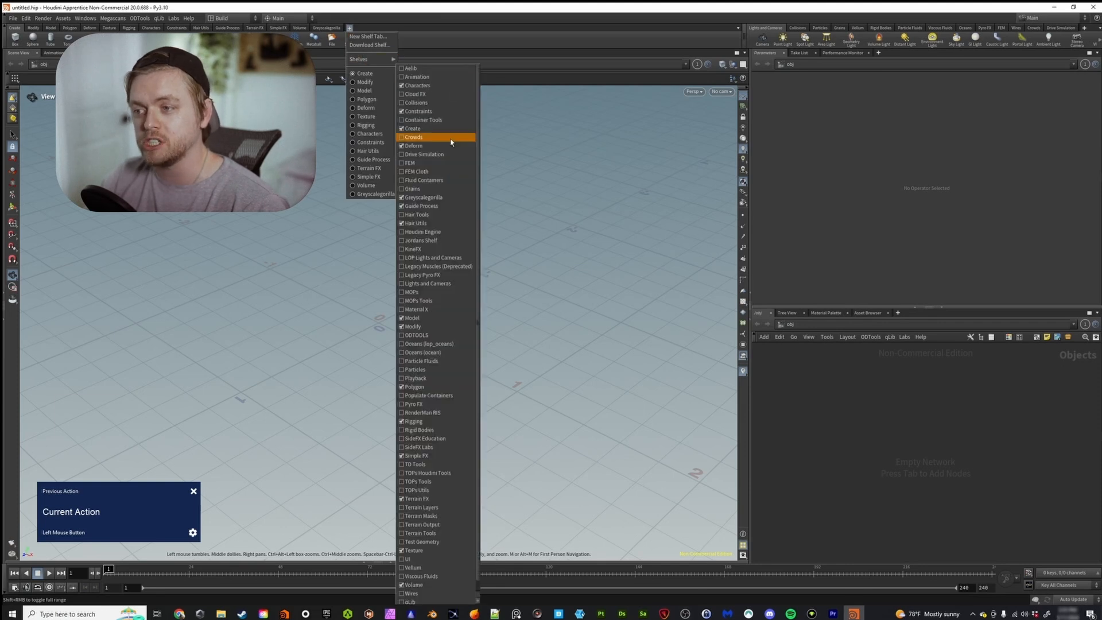
pyautogui.click(712, 204)
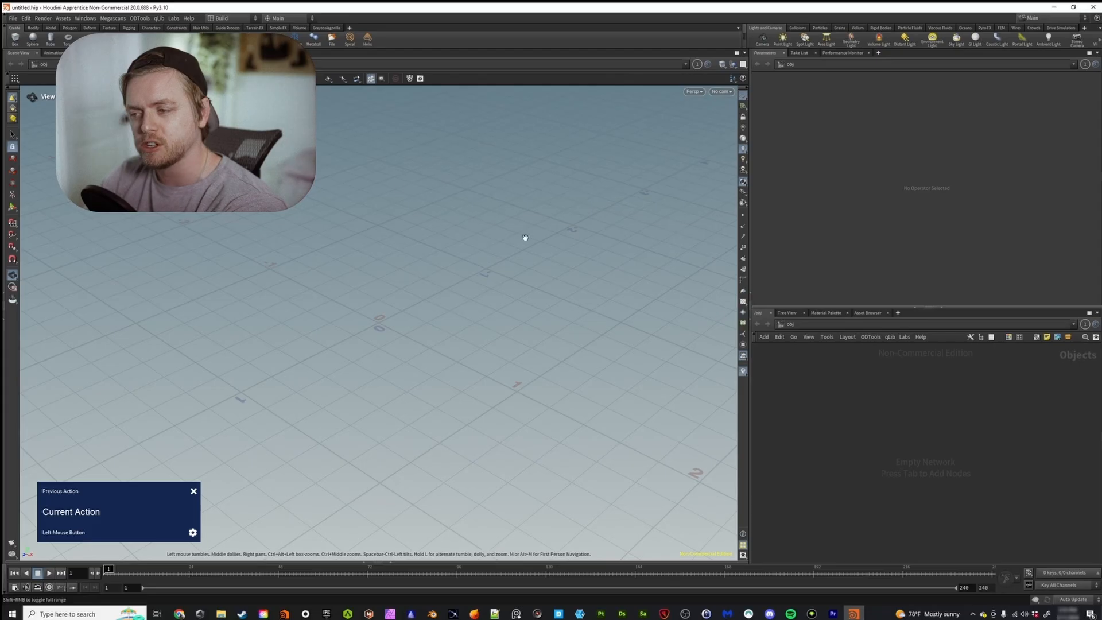
# Open the viewport's display options and toggle the point numbers on and off again to check the toolbar link
pyautogui.press('d')
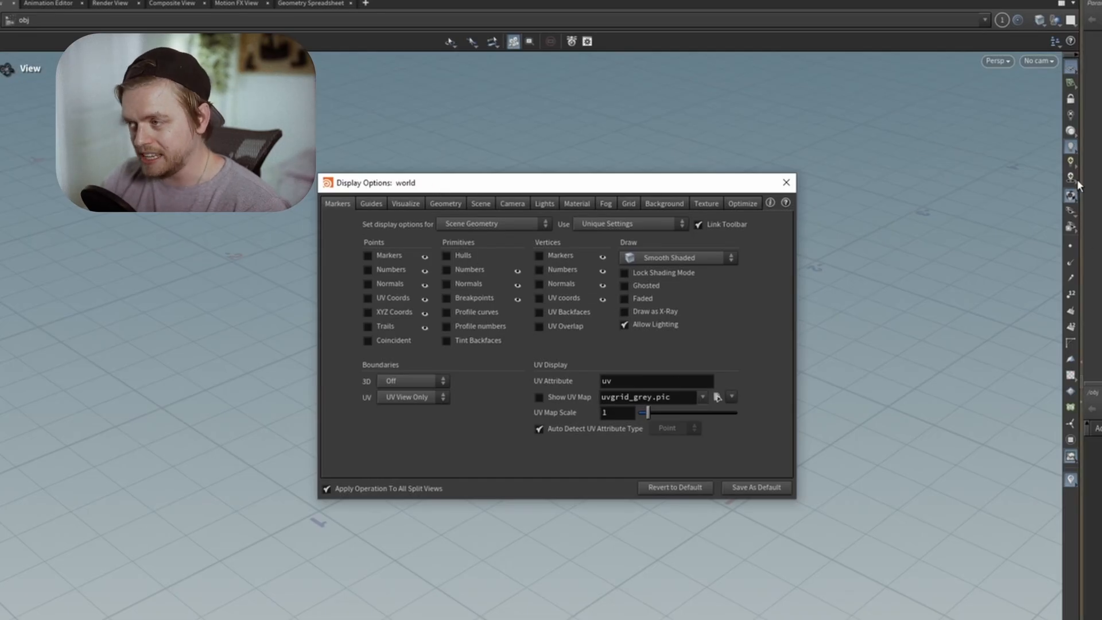
pyautogui.click(368, 270)
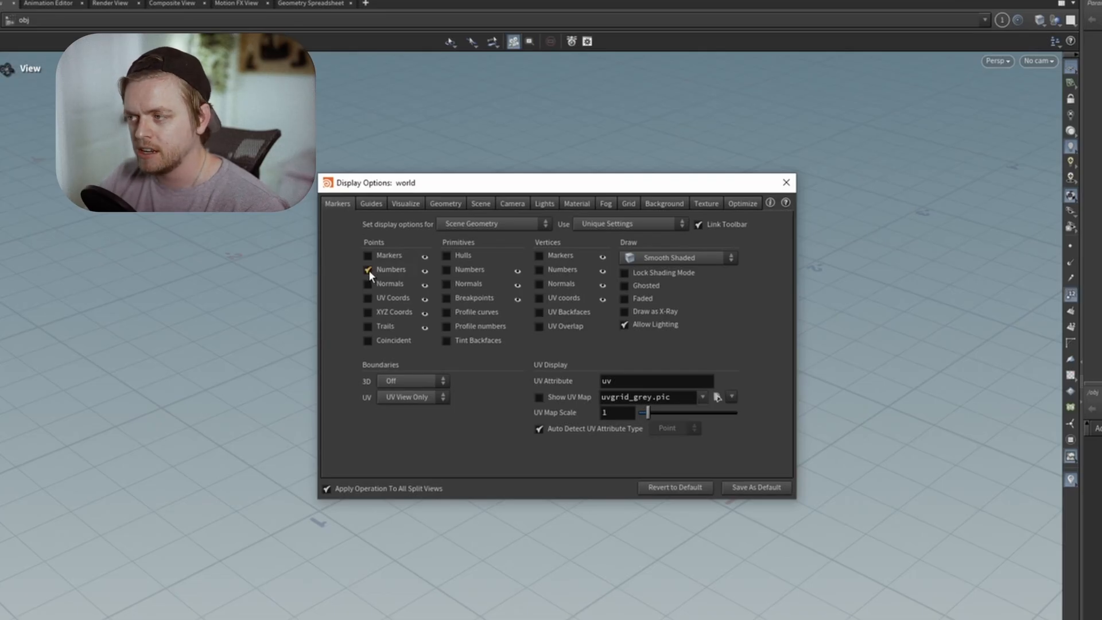
pyautogui.click(1071, 294)
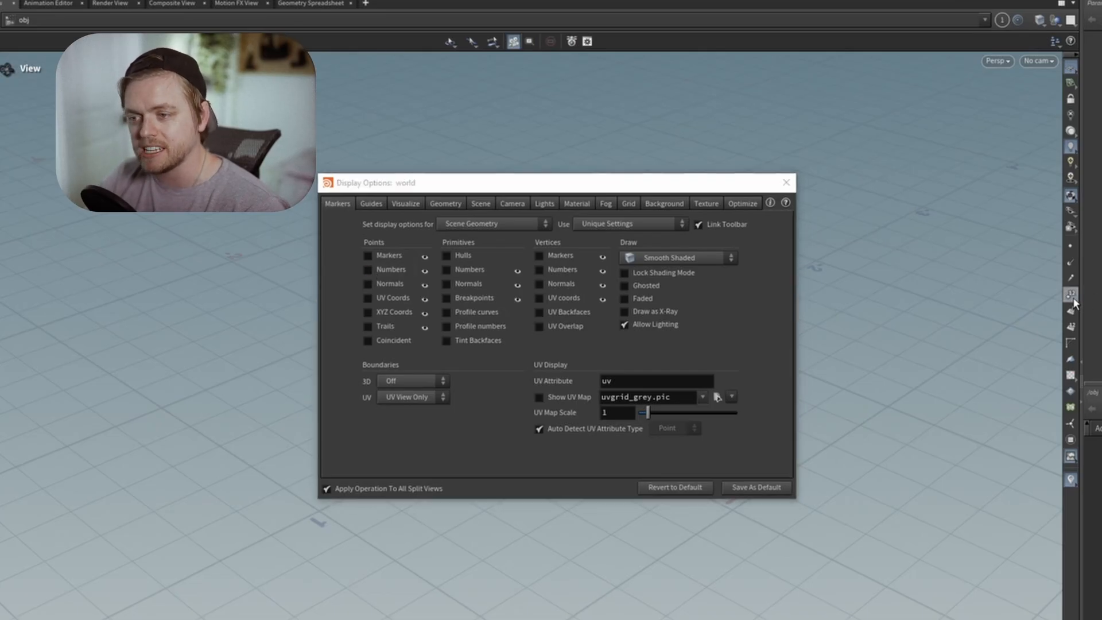
# Toggle the point numbers, normals and markers for scene geometry on and off again in the display options
pyautogui.click(368, 270)
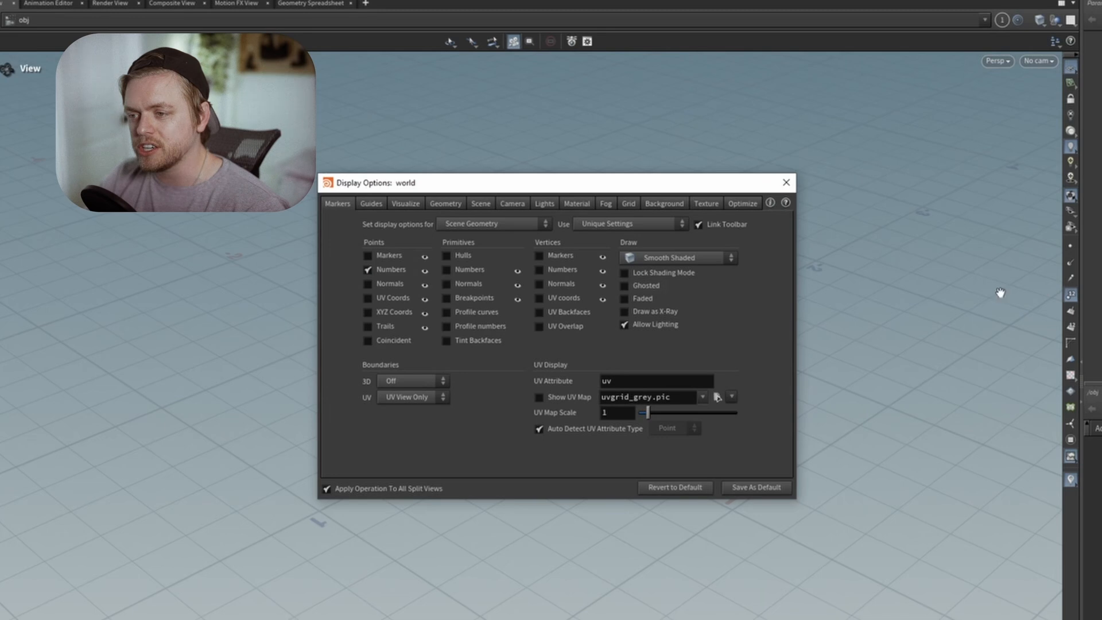
pyautogui.click(368, 271)
pyautogui.click(368, 284)
pyautogui.click(368, 284)
pyautogui.click(367, 255)
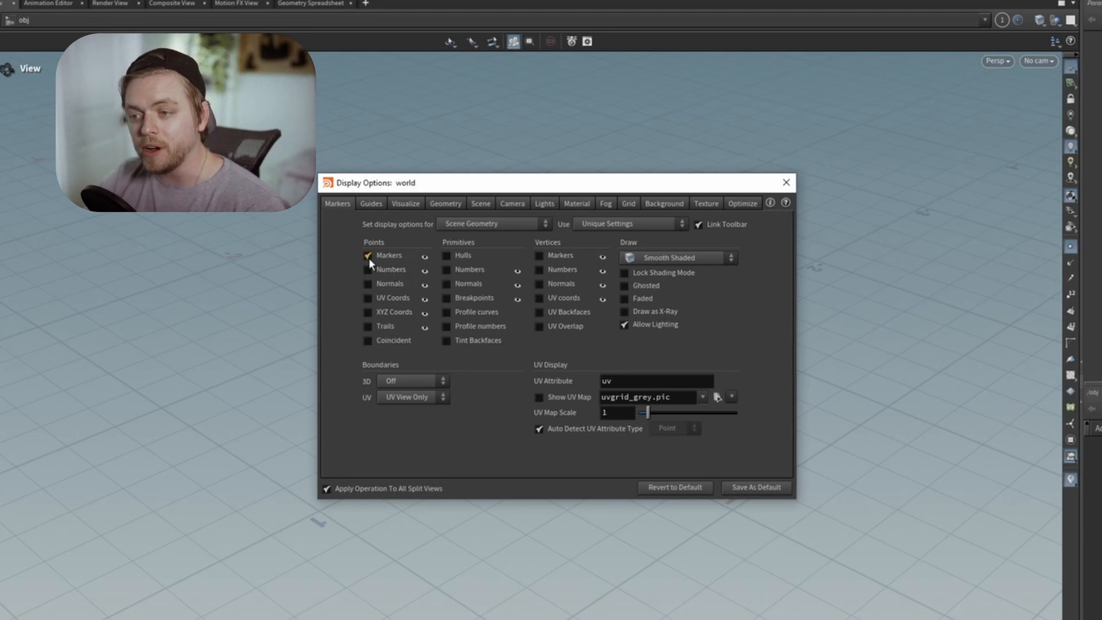
pyautogui.click(368, 256)
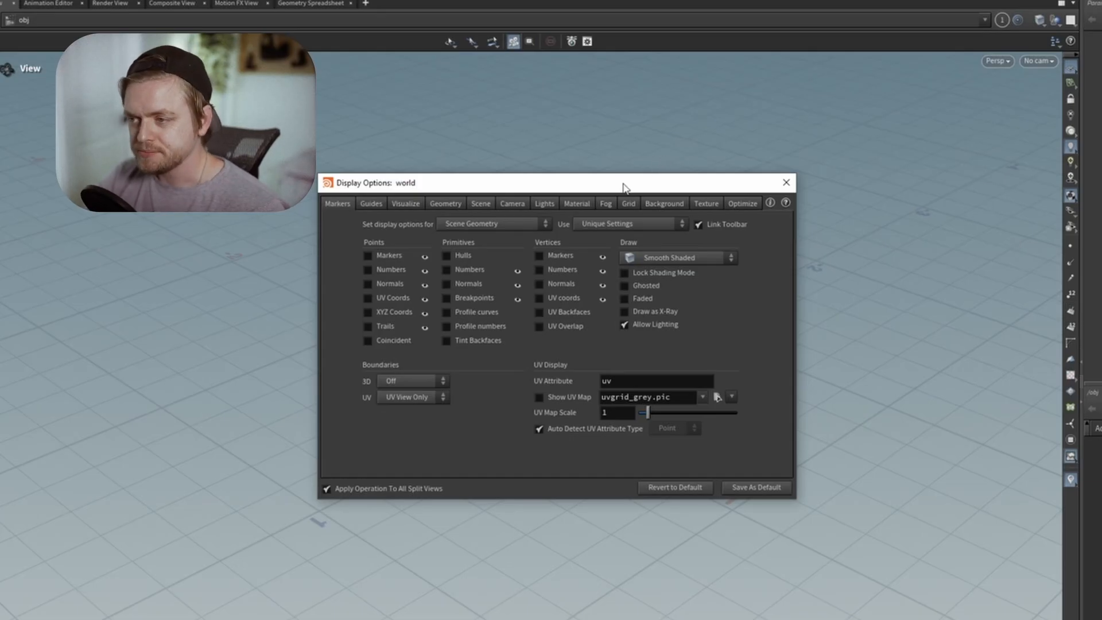
# Look through the background, markers, guides, visualize, geometry, scene and camera settings of the display options
pyautogui.click(674, 204)
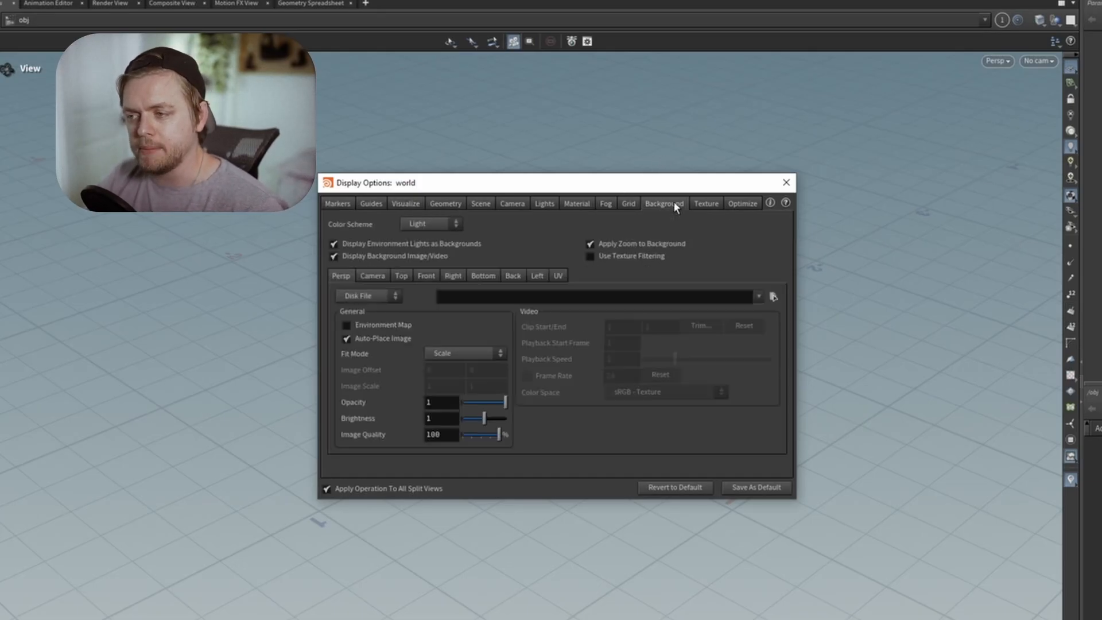
pyautogui.click(337, 205)
pyautogui.click(371, 204)
pyautogui.click(405, 204)
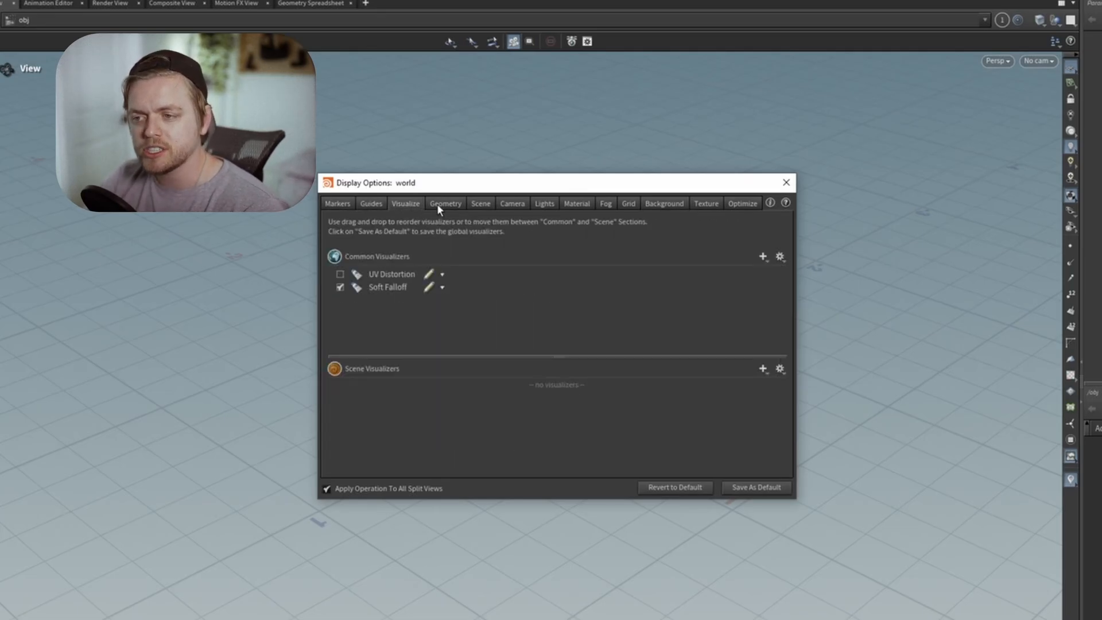
pyautogui.click(451, 205)
pyautogui.click(477, 204)
pyautogui.click(521, 202)
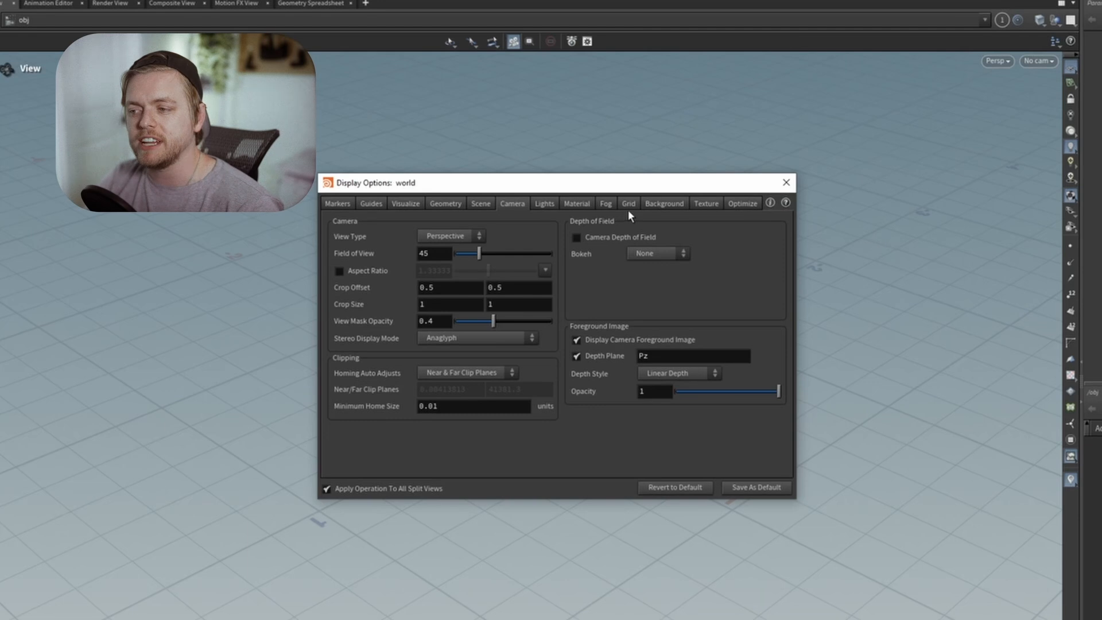
# Try the Dark and Grey viewport background color schemes, and return the scheme to Light
pyautogui.moveTo(626, 194); pyautogui.dragTo(590, 232)
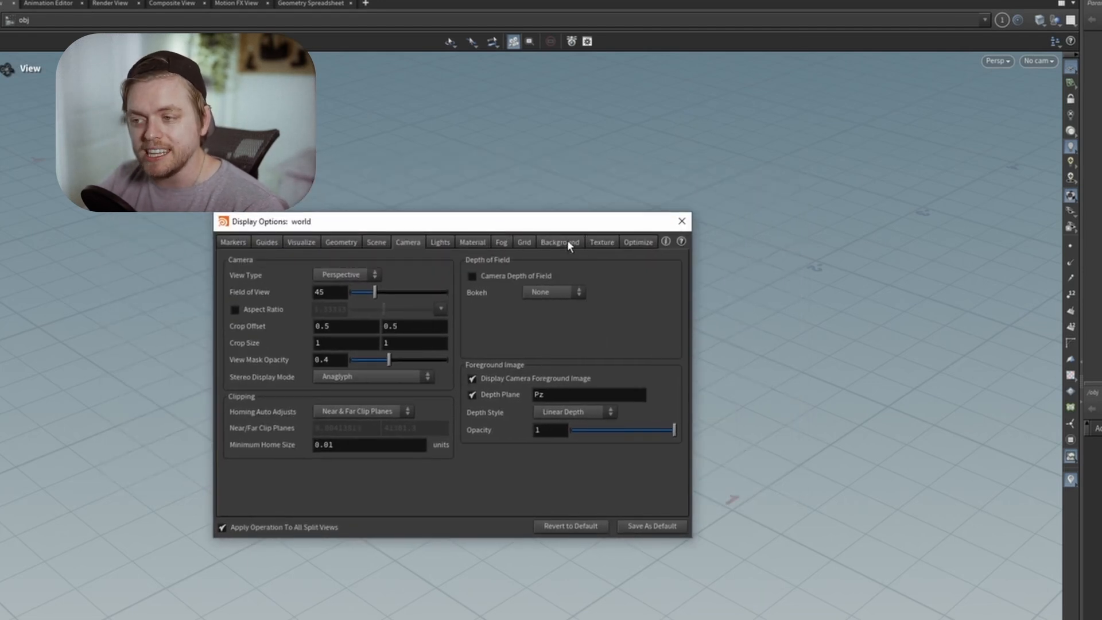
pyautogui.click(567, 241)
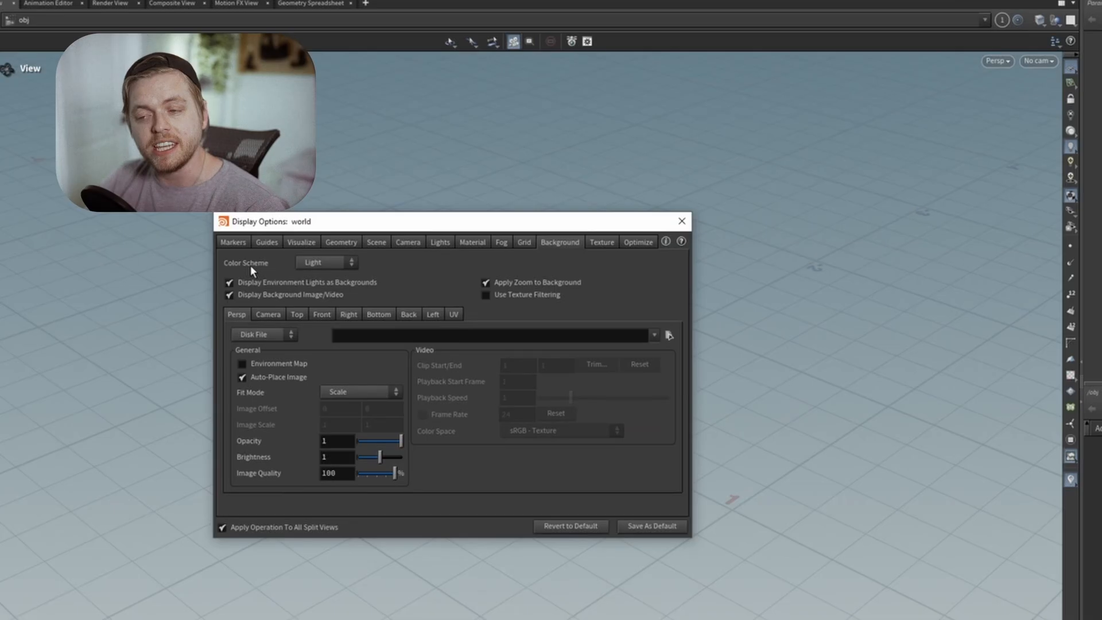
pyautogui.click(325, 264)
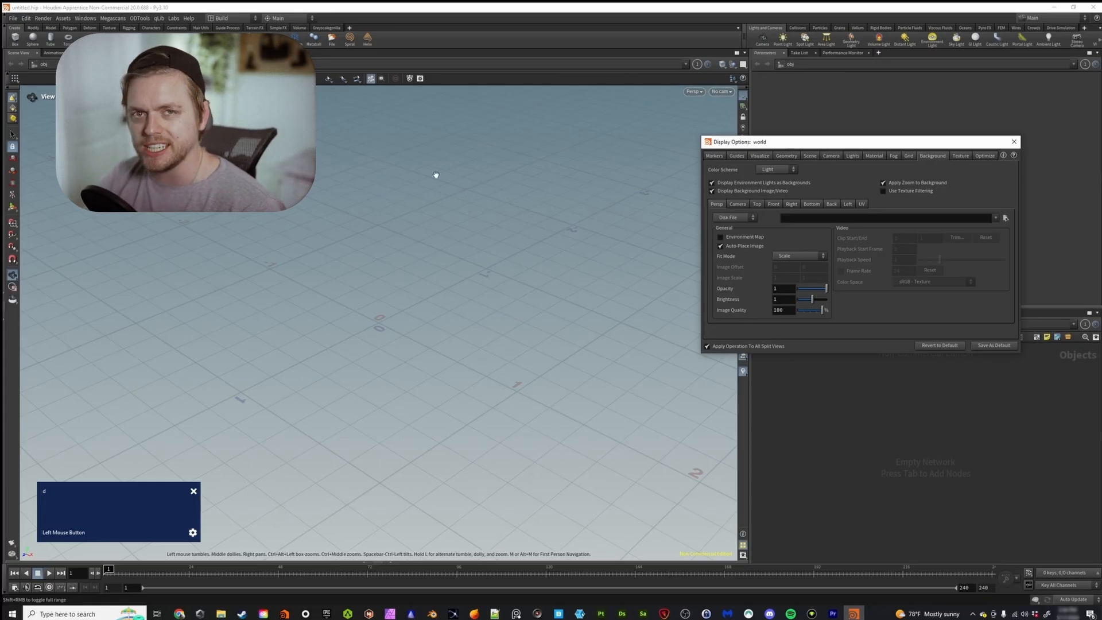
pyautogui.click(776, 169)
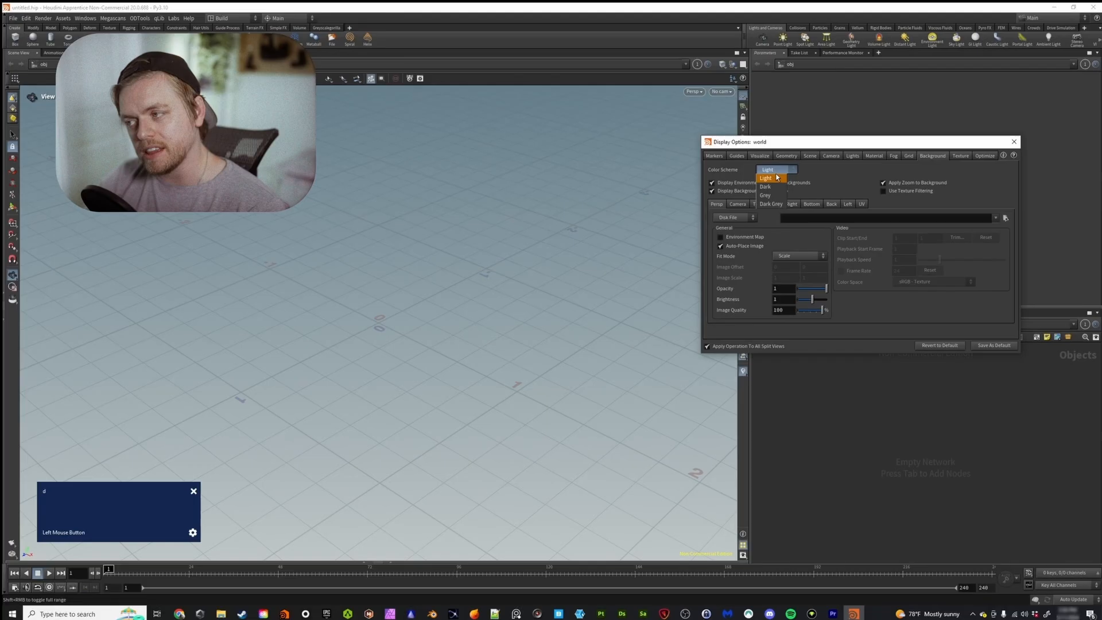
pyautogui.click(777, 192)
pyautogui.click(777, 169)
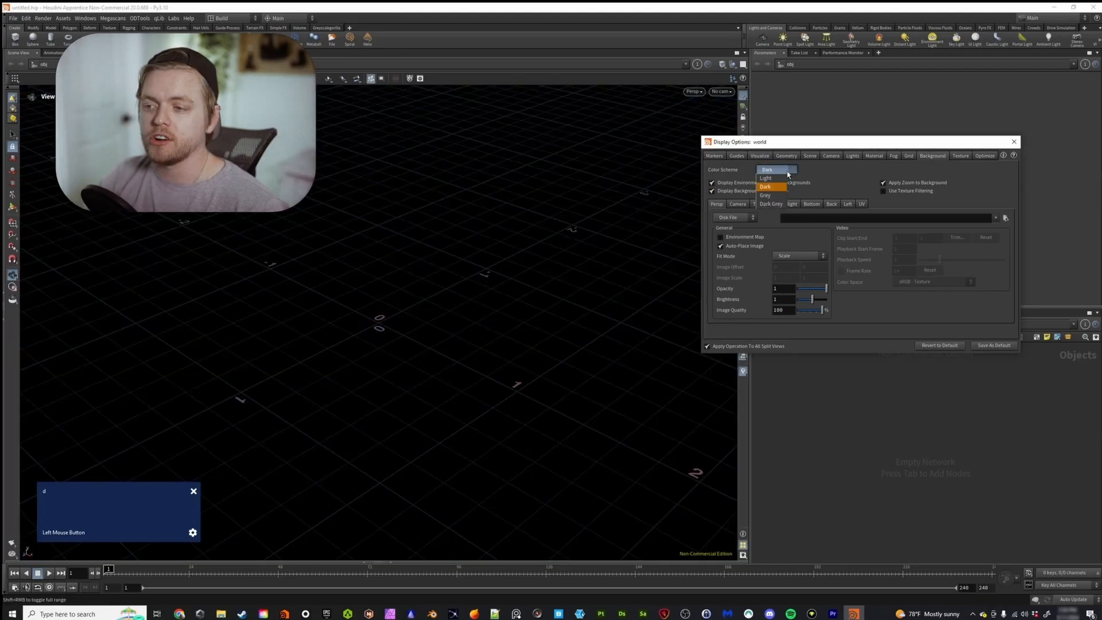
pyautogui.click(767, 195)
pyautogui.click(777, 170)
pyautogui.click(770, 178)
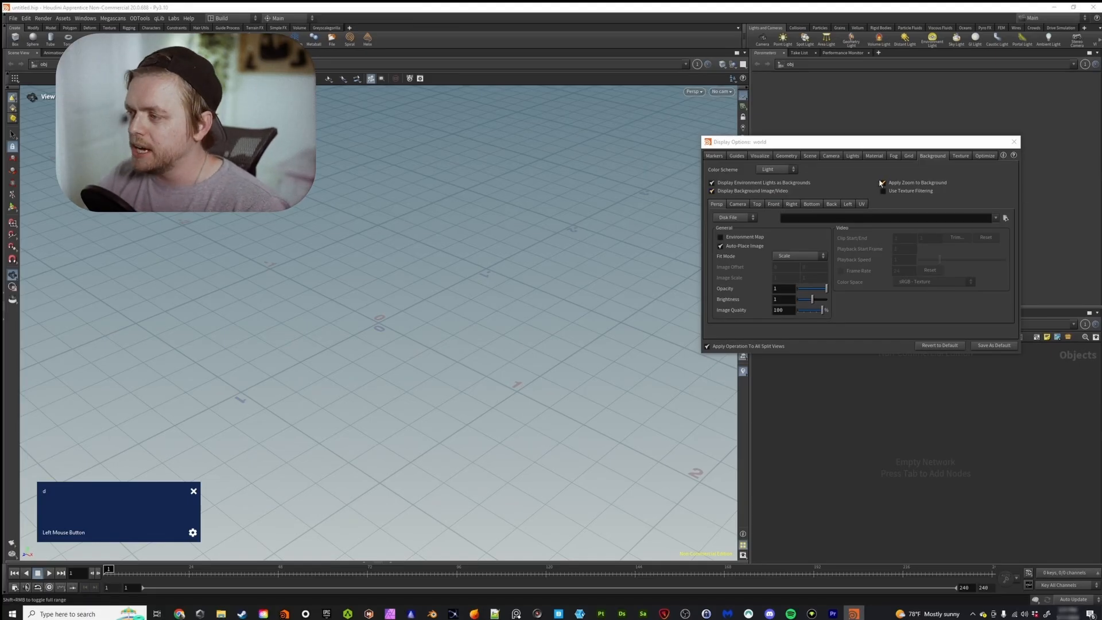
# Look at the texture display settings and move the dialog over the viewport, clear of the network editor
pyautogui.click(960, 156)
pyautogui.moveTo(955, 144); pyautogui.dragTo(476, 154)
pyautogui.moveTo(394, 155); pyautogui.dragTo(371, 157)
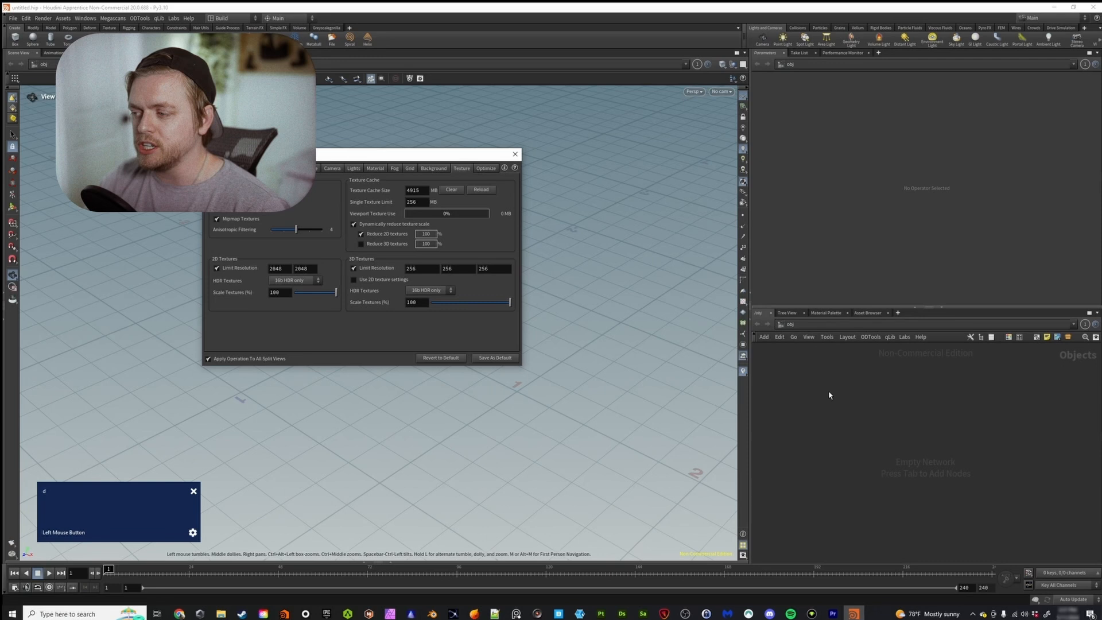
# Add a polygon sphere to the object network and enter its geometry network
pyautogui.press('Tab')
pyautogui.write('g')
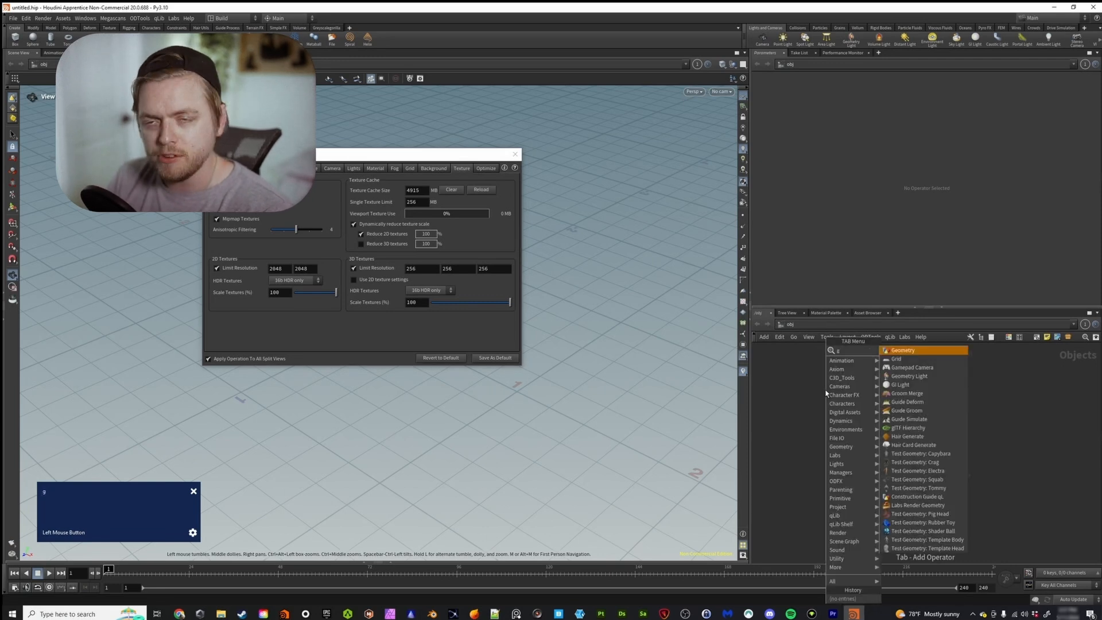
pyautogui.press('BackSpace')
pyautogui.write('spher')
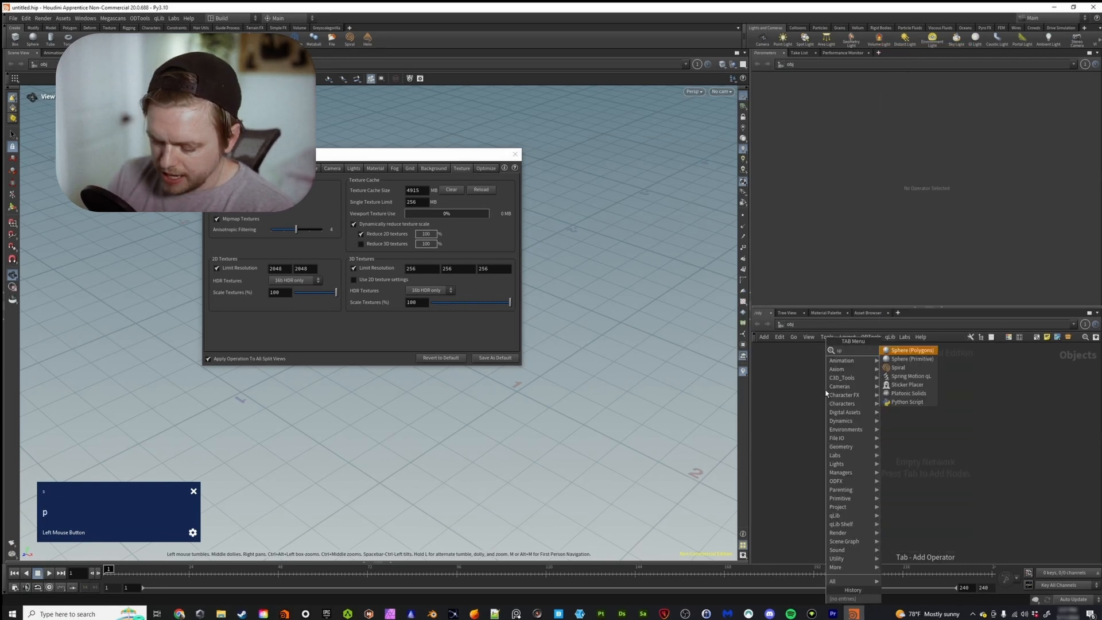
pyautogui.press('Return')
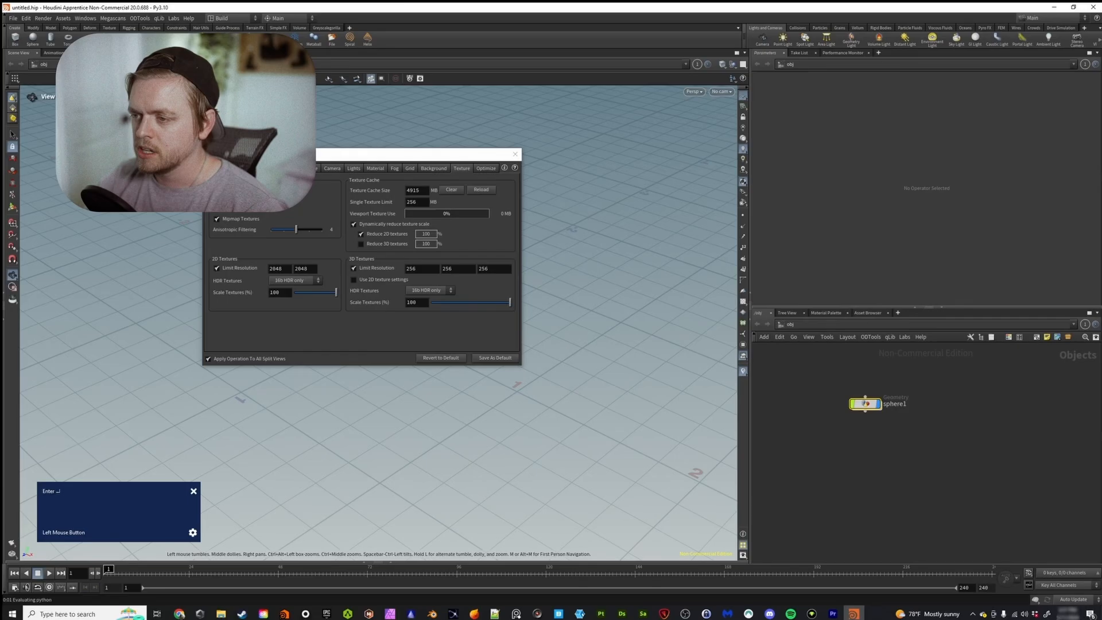
pyautogui.click(878, 402)
pyautogui.doubleClick(880, 402)
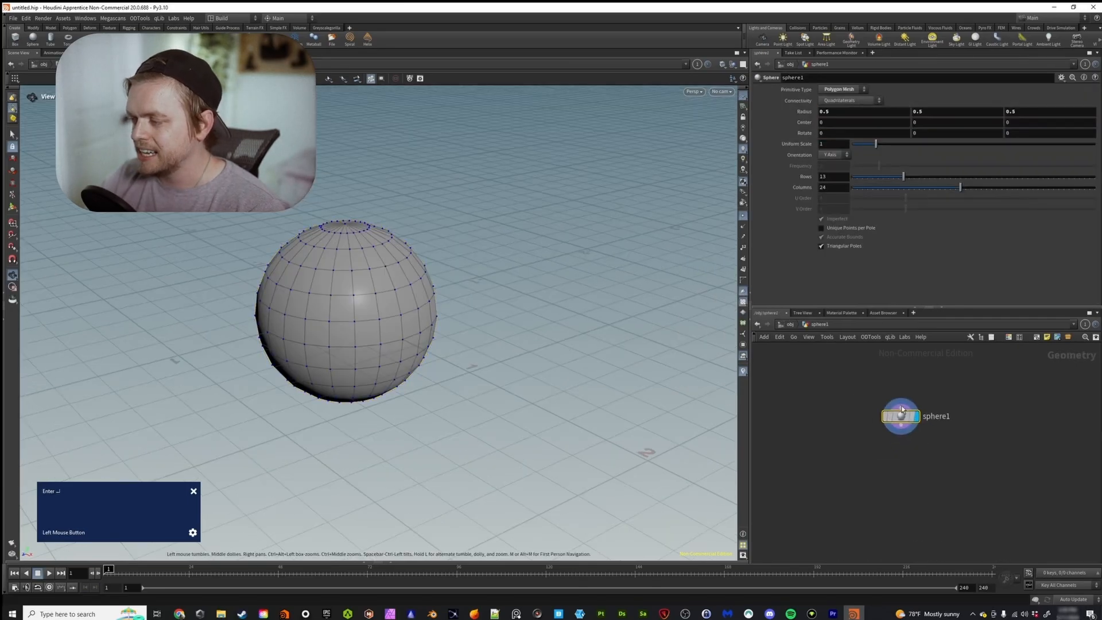
# Append an Add node to the sphere and make it delete the geometry but keep the points
pyautogui.press('Tab')
pyautogui.write('add')
pyautogui.hotkey('shift', 'Return')
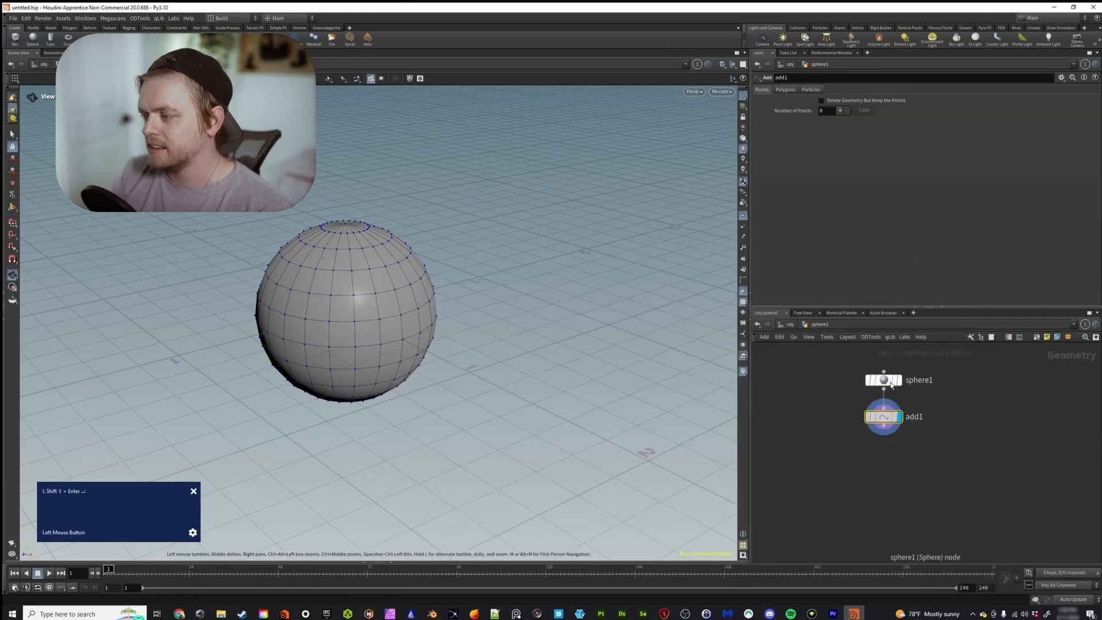
pyautogui.click(841, 101)
pyautogui.moveTo(397, 293)
pyautogui.keyDown('alt'); pyautogui.mouseDown()
pyautogui.moveTo(386, 294)
pyautogui.moveTo(410, 303)
pyautogui.moveTo(380, 288)
pyautogui.mouseUp(); pyautogui.keyUp('alt')
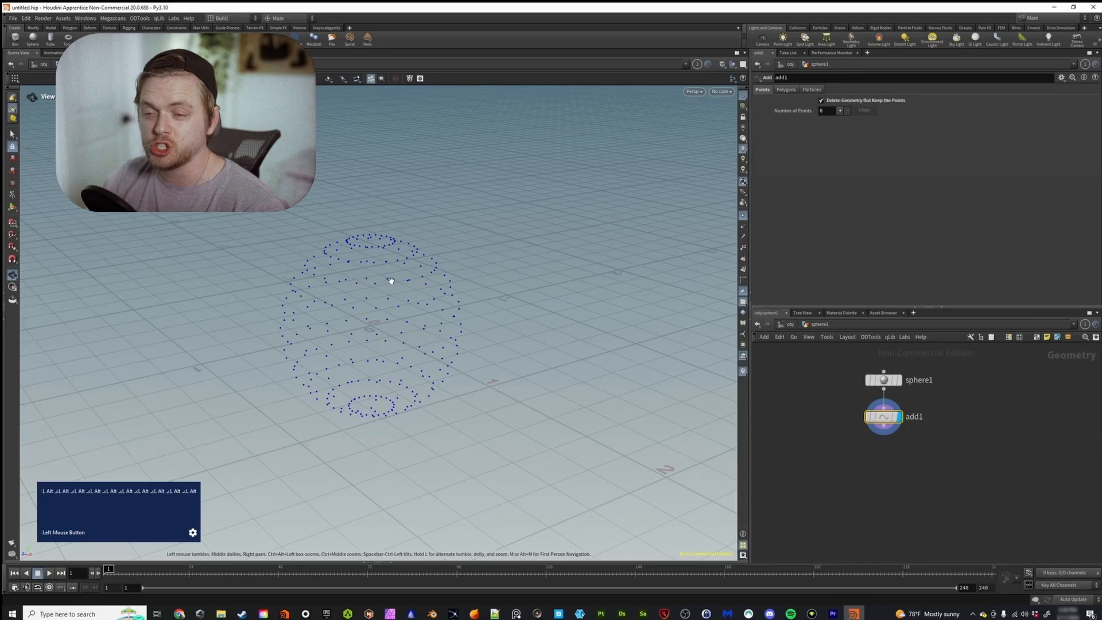
# Turn off the point markers display and view the sphere's bare points from another angle
pyautogui.press('d')
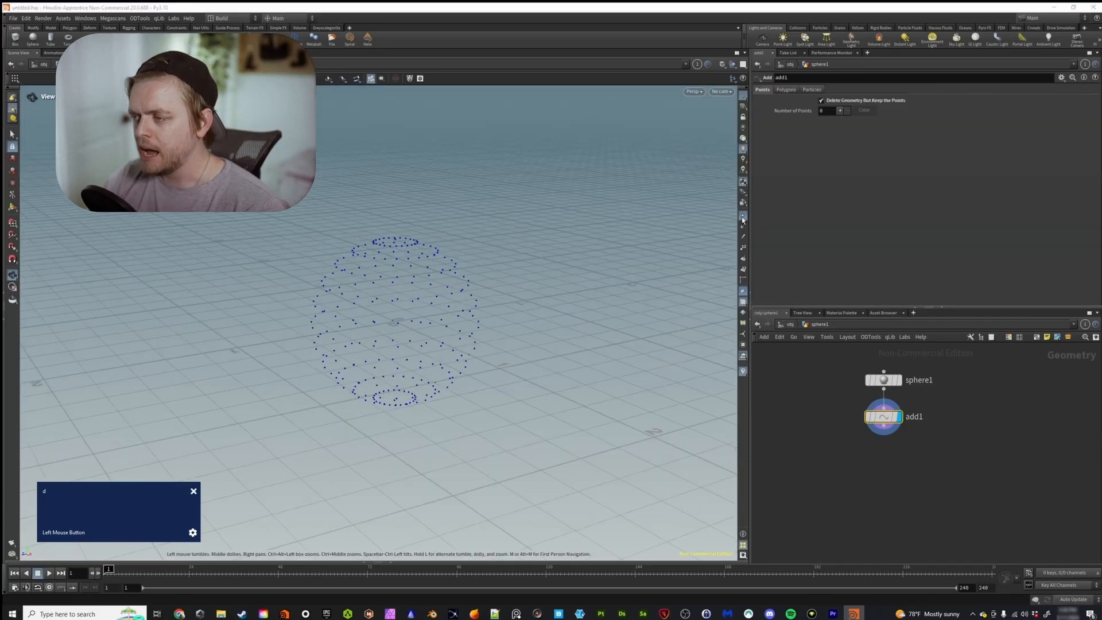
pyautogui.click(742, 219)
pyautogui.keyDown('alt'); pyautogui.moveTo(482, 308); pyautogui.dragTo(450, 297); pyautogui.keyUp('alt')
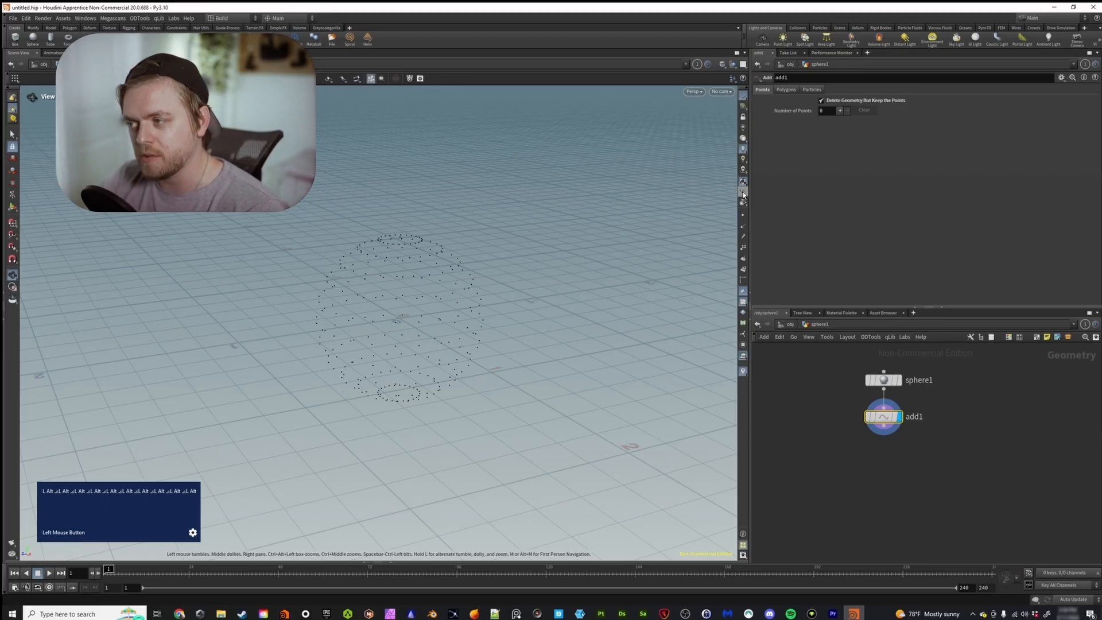
# Try a particle point size of about 5.32 pixels in the geometry display options, and set it to 3
pyautogui.press('d')
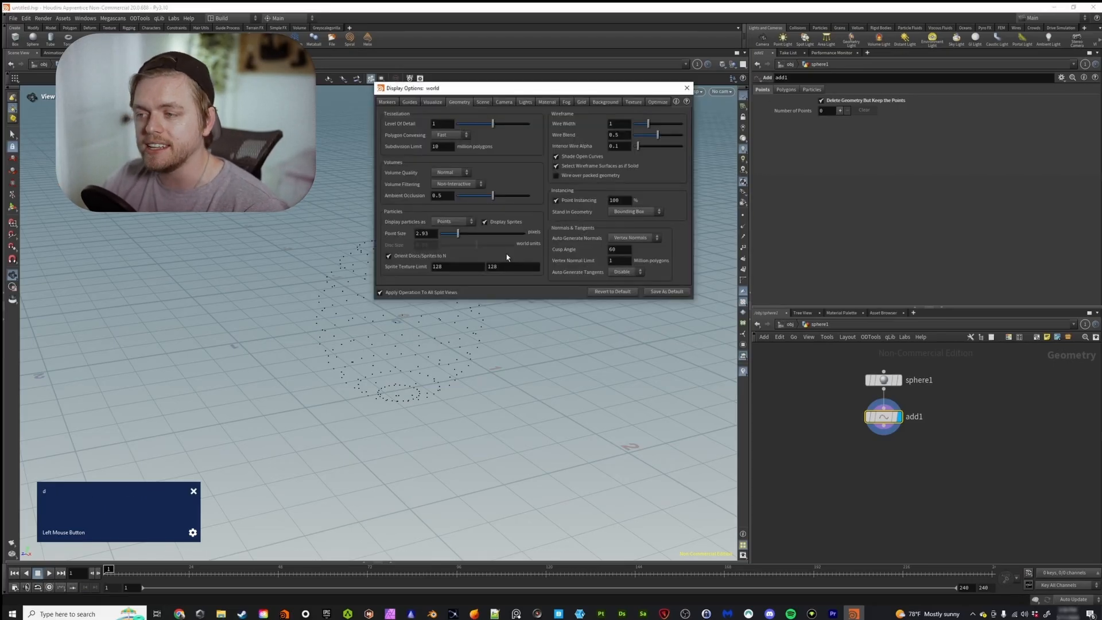
pyautogui.moveTo(471, 90); pyautogui.dragTo(406, 155)
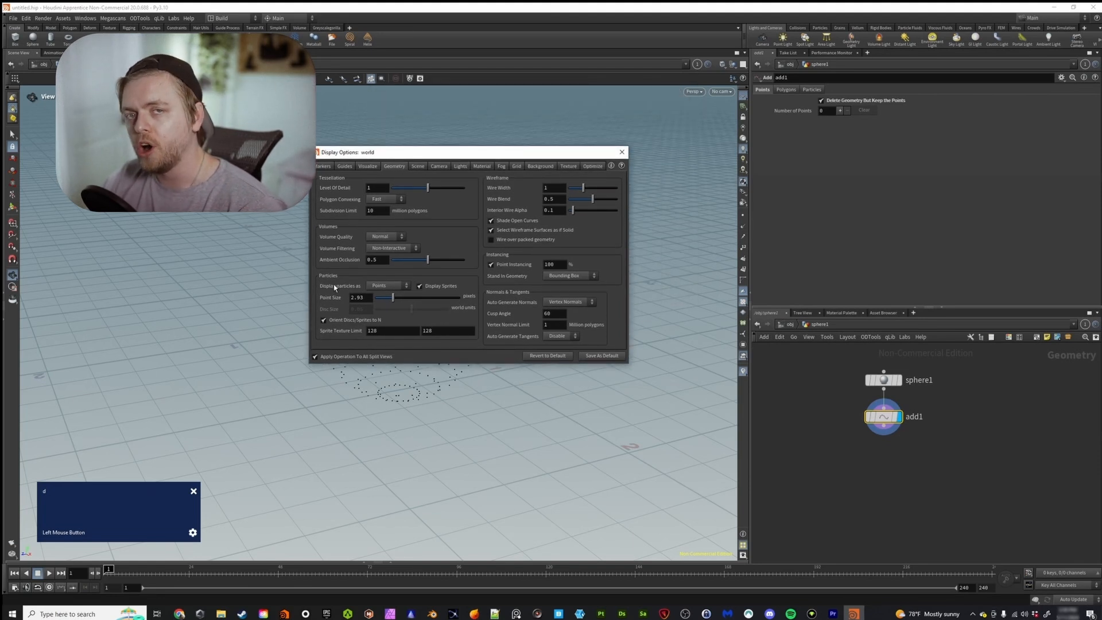
pyautogui.moveTo(397, 154); pyautogui.dragTo(647, 122)
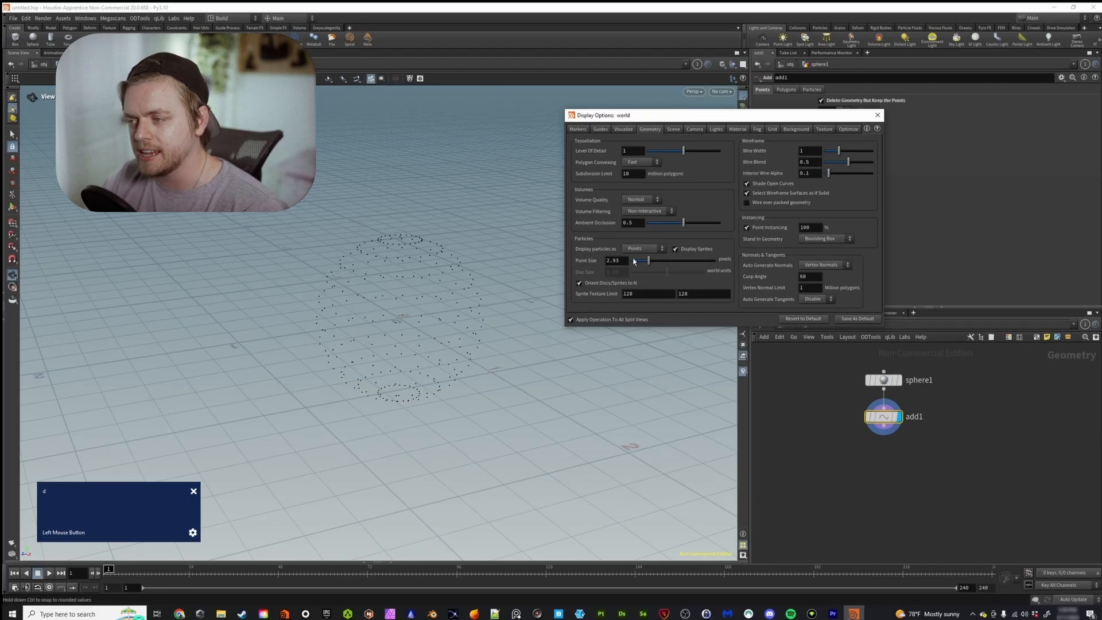
pyautogui.moveTo(649, 263); pyautogui.dragTo(671, 262)
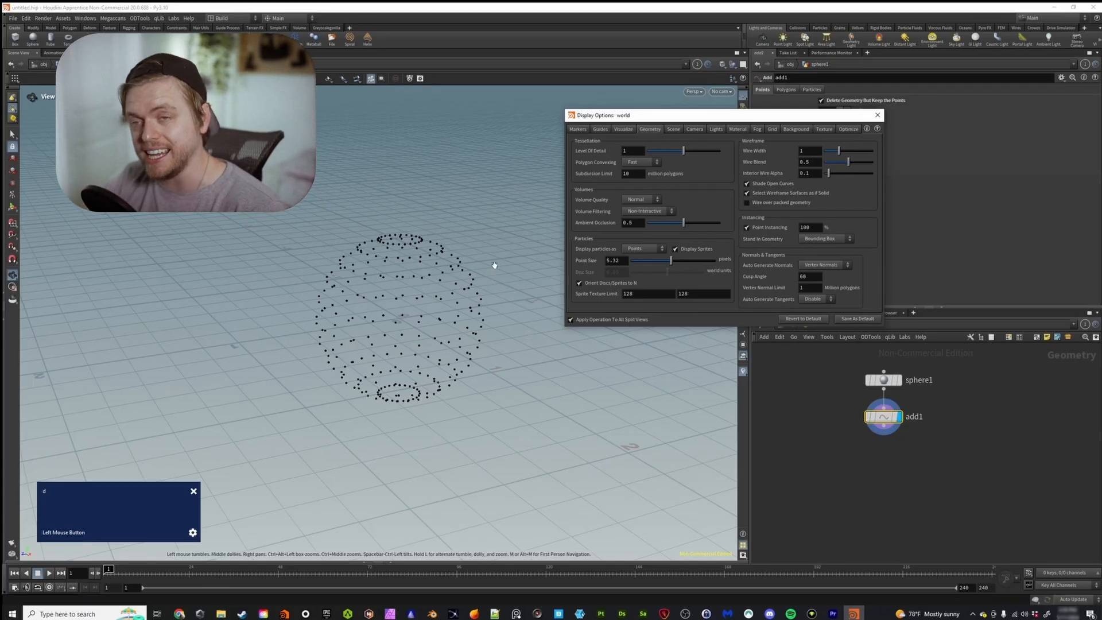
pyautogui.doubleClick(618, 260)
pyautogui.write('3')
pyautogui.press('Return')
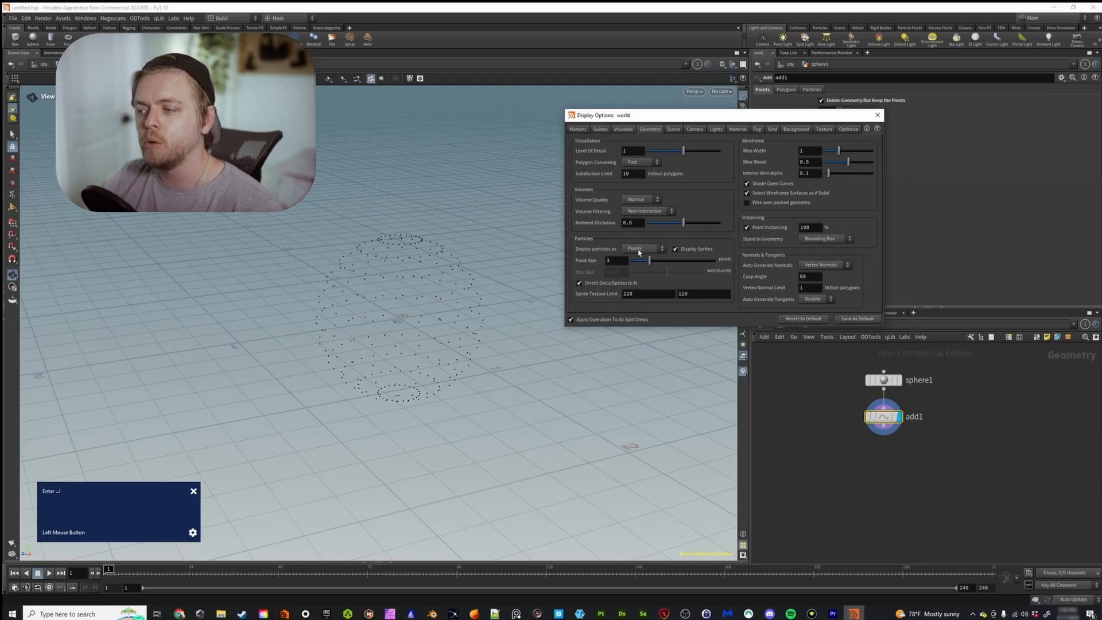
# Try displaying the particles as Pixels, and switch their display back to Points
pyautogui.click(639, 250)
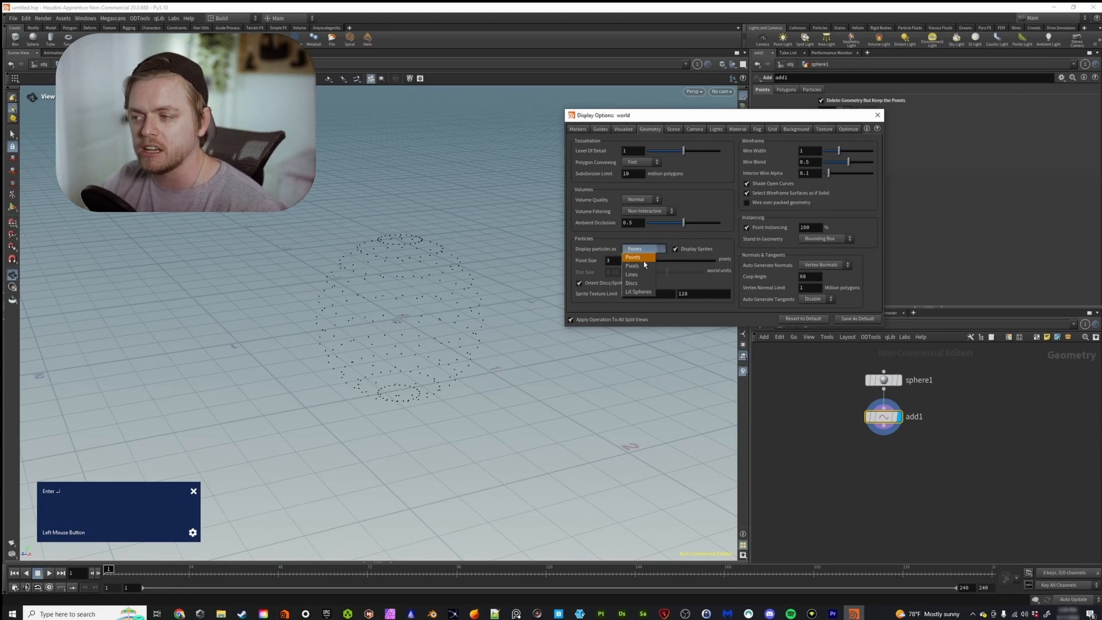
pyautogui.click(634, 265)
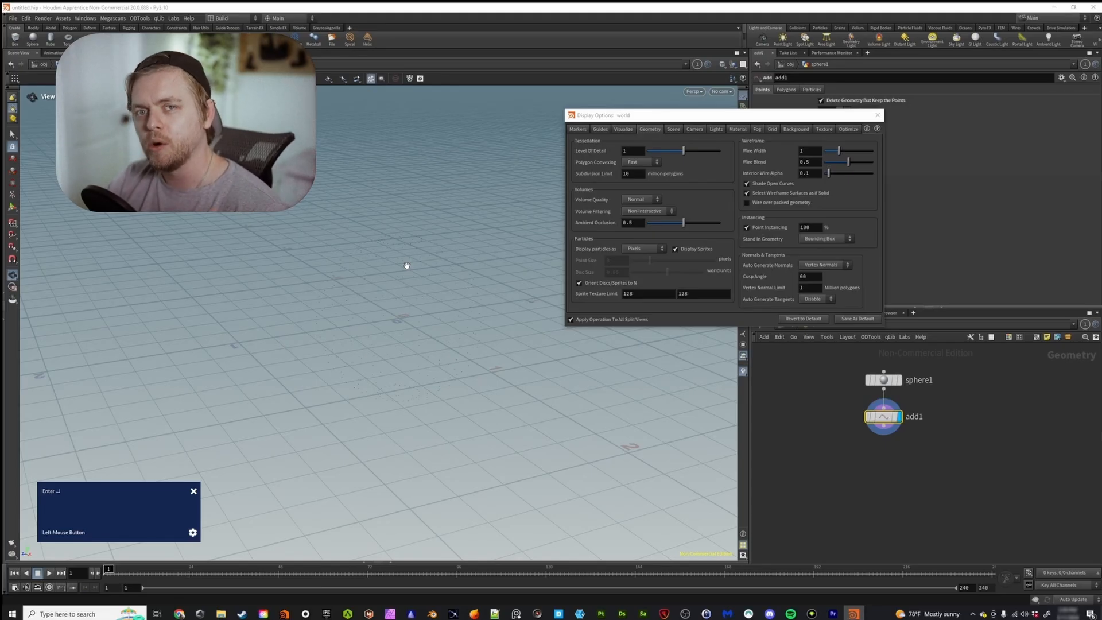
pyautogui.click(641, 248)
pyautogui.click(646, 258)
# Look over the marker settings, and bring up the guides settings with the dialog centred over the viewport
pyautogui.click(582, 129)
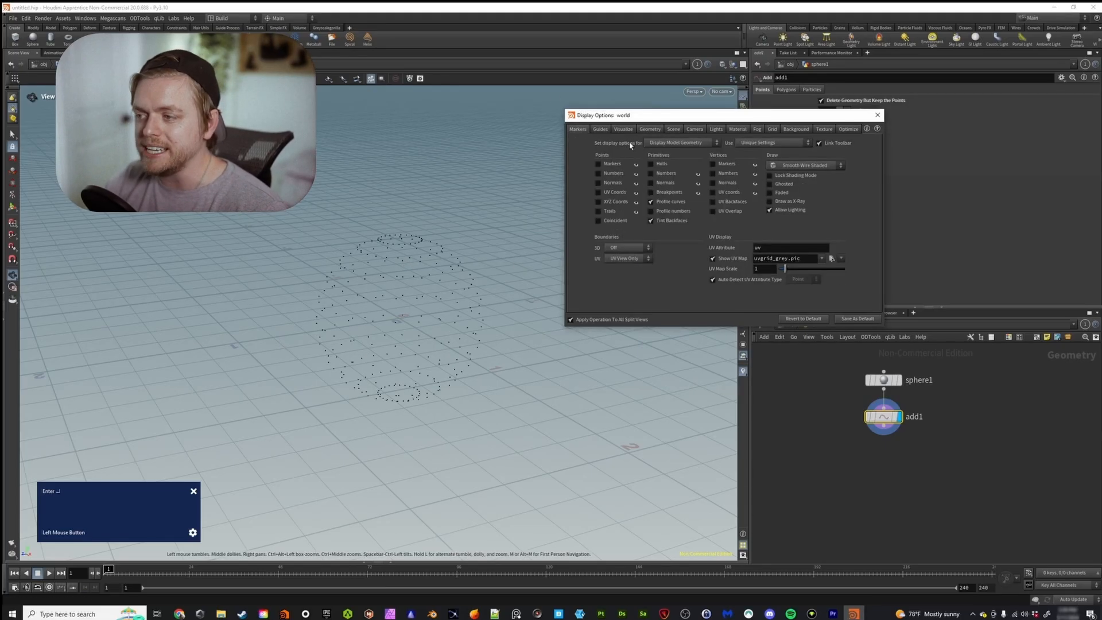
pyautogui.click(600, 129)
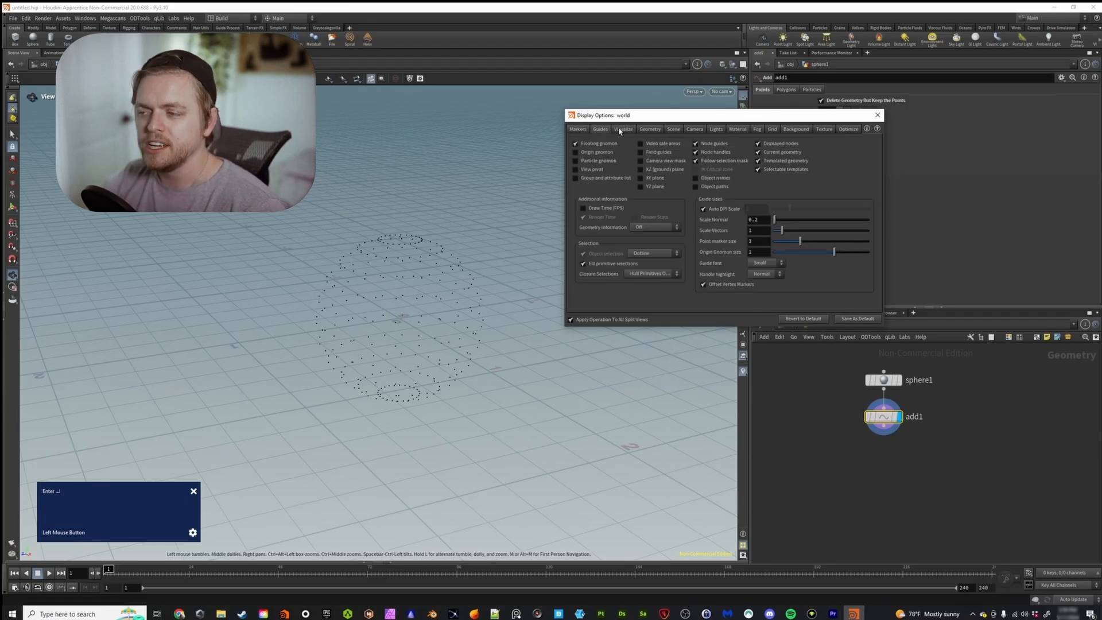
pyautogui.moveTo(635, 117); pyautogui.dragTo(446, 141)
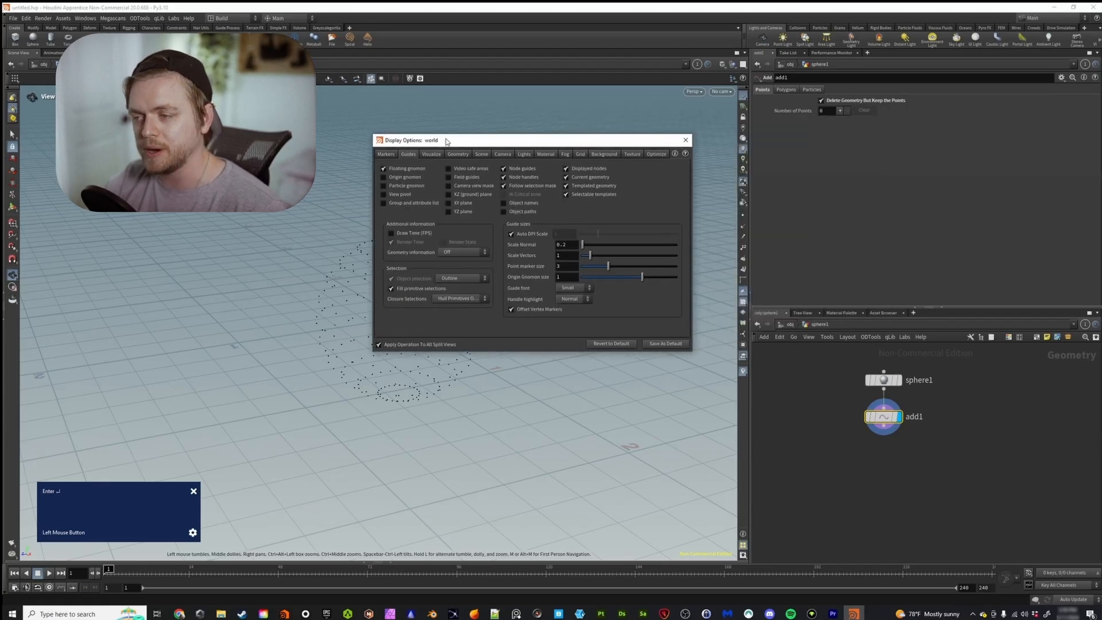